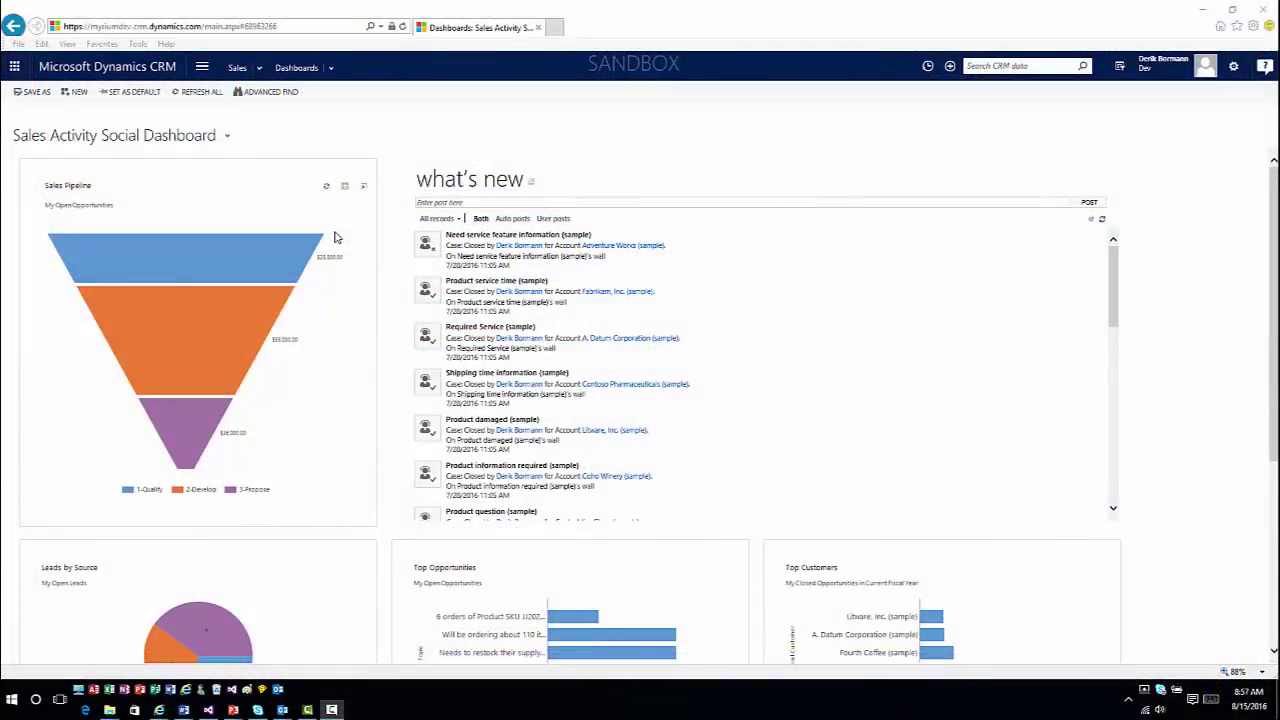
Confirm Text Analytics Preview is set to Yes in System Settings' Previews and close them.
left_click(197, 68)
left_click(531, 122)
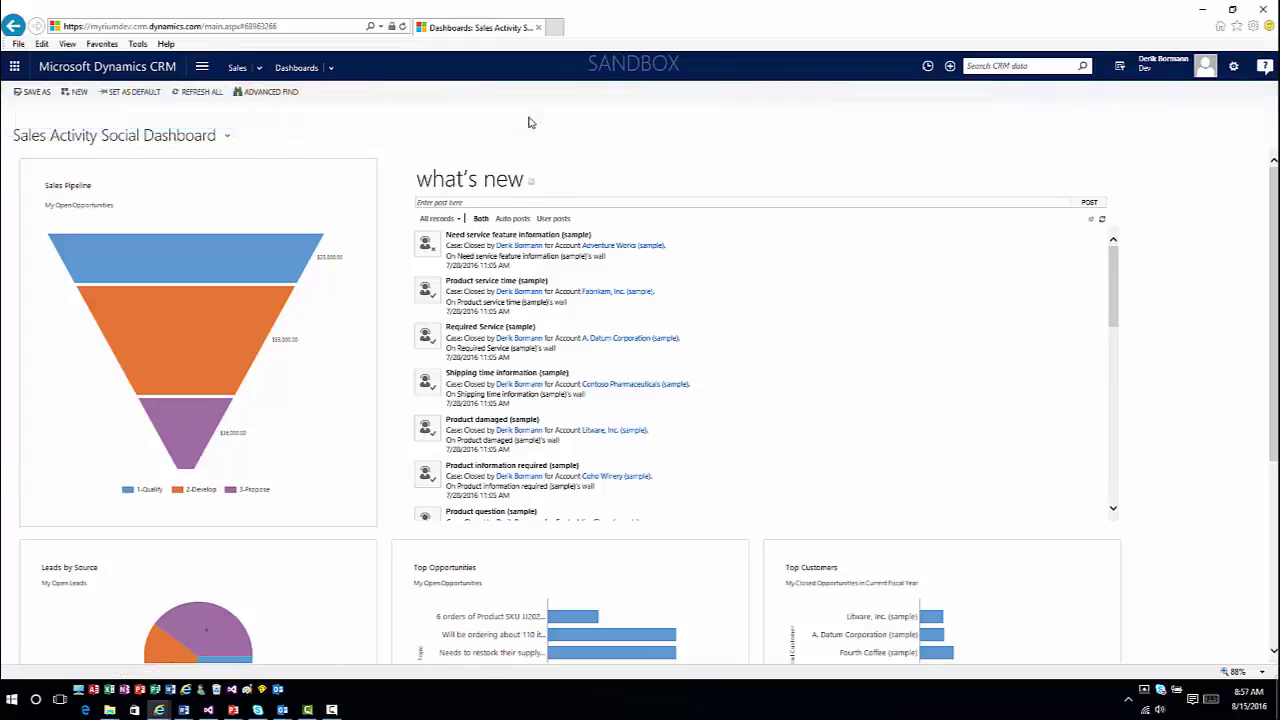
left_click(202, 67)
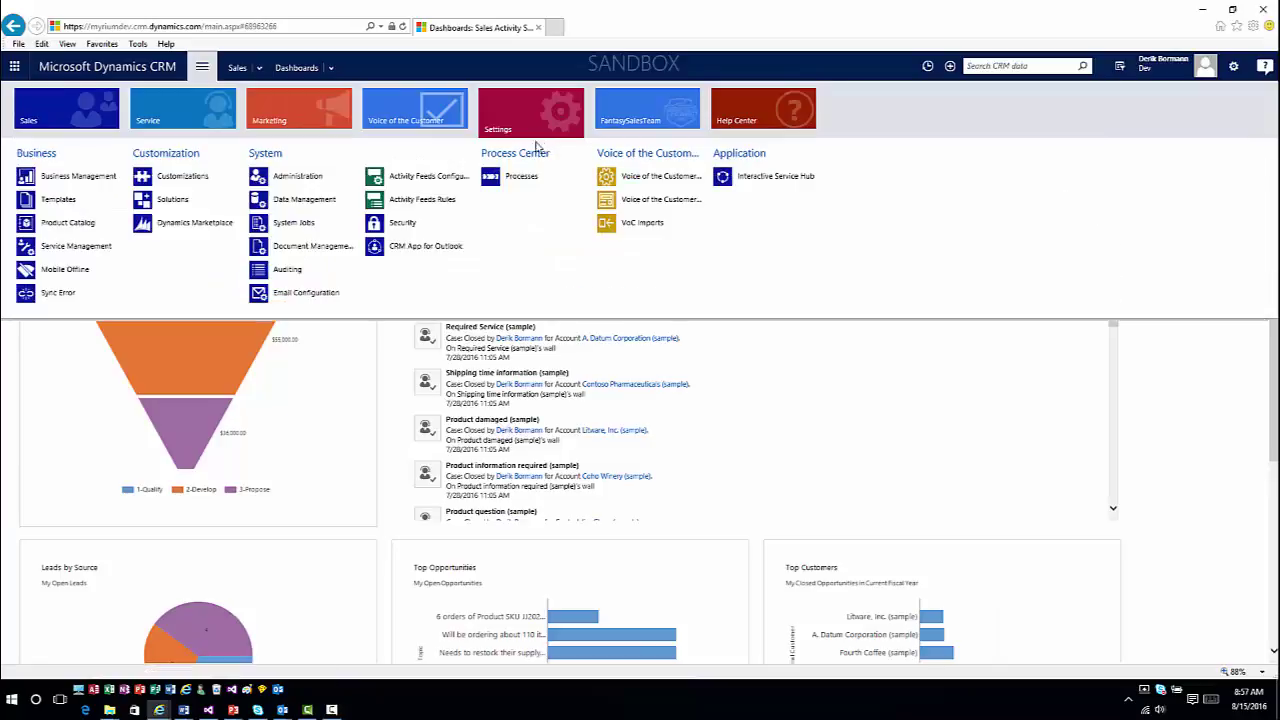
left_click(280, 178)
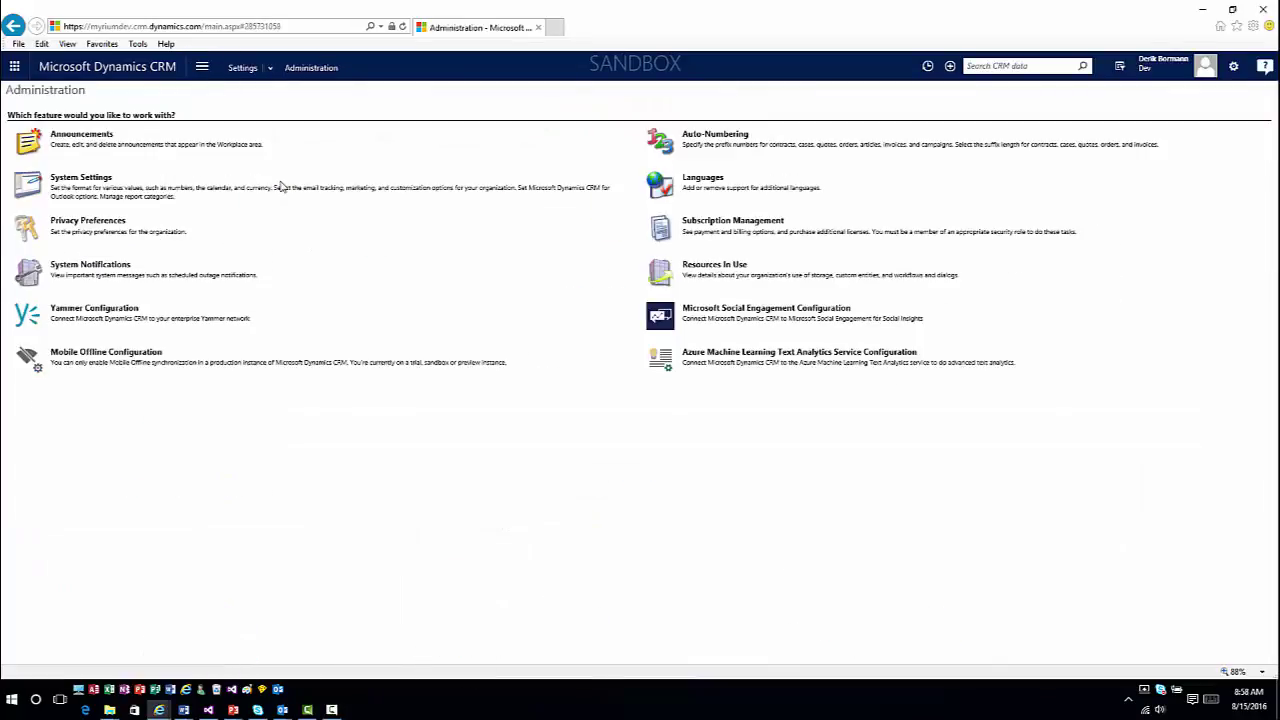
left_click(104, 180)
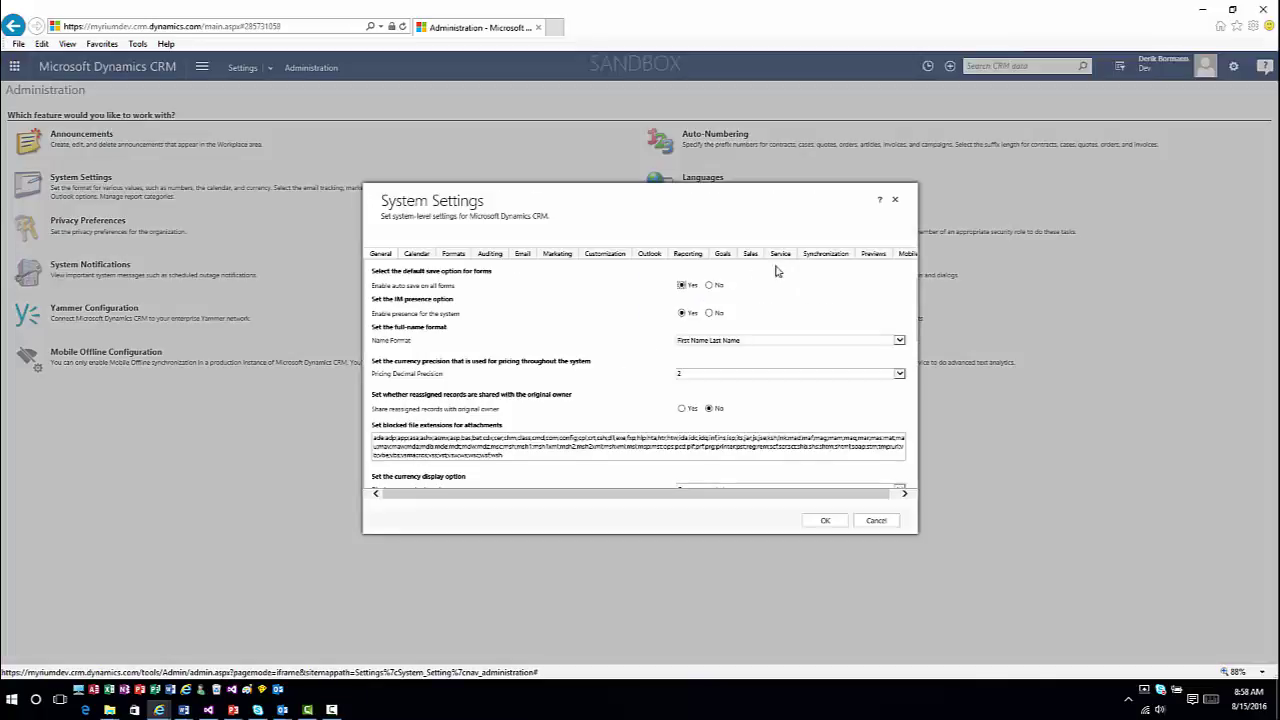
left_click(875, 255)
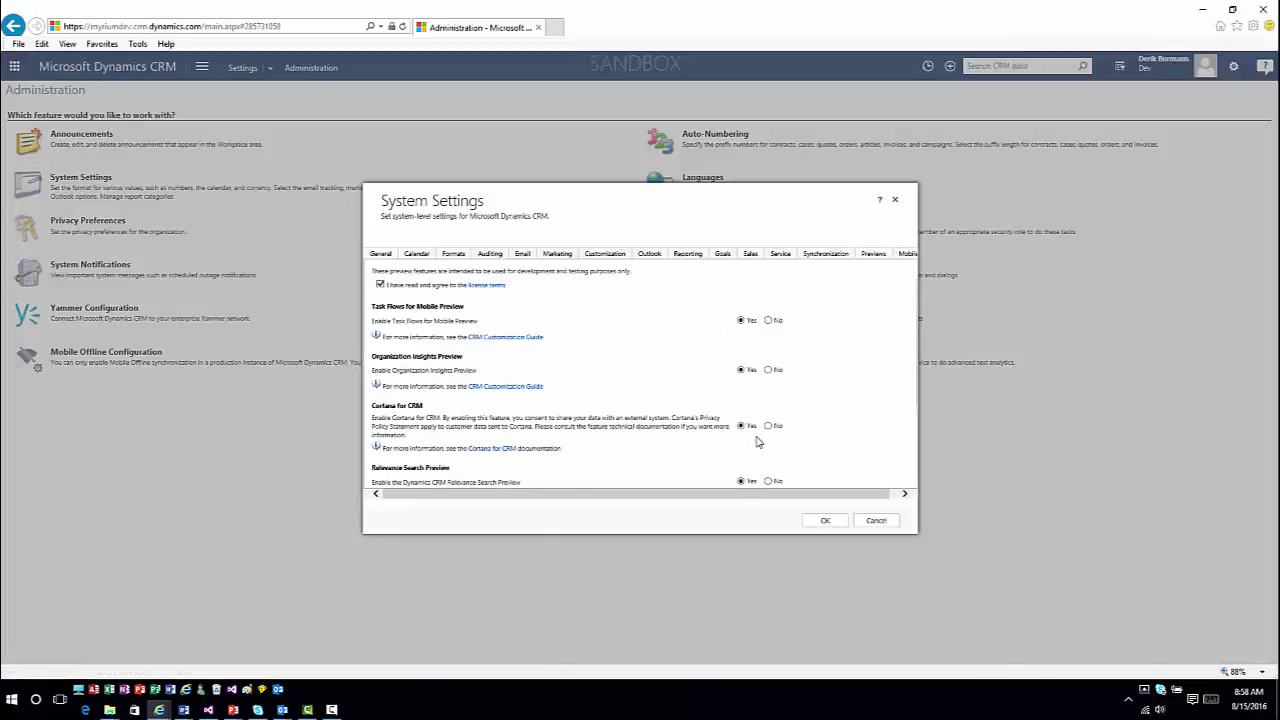
scroll(758, 442, "down", 1)
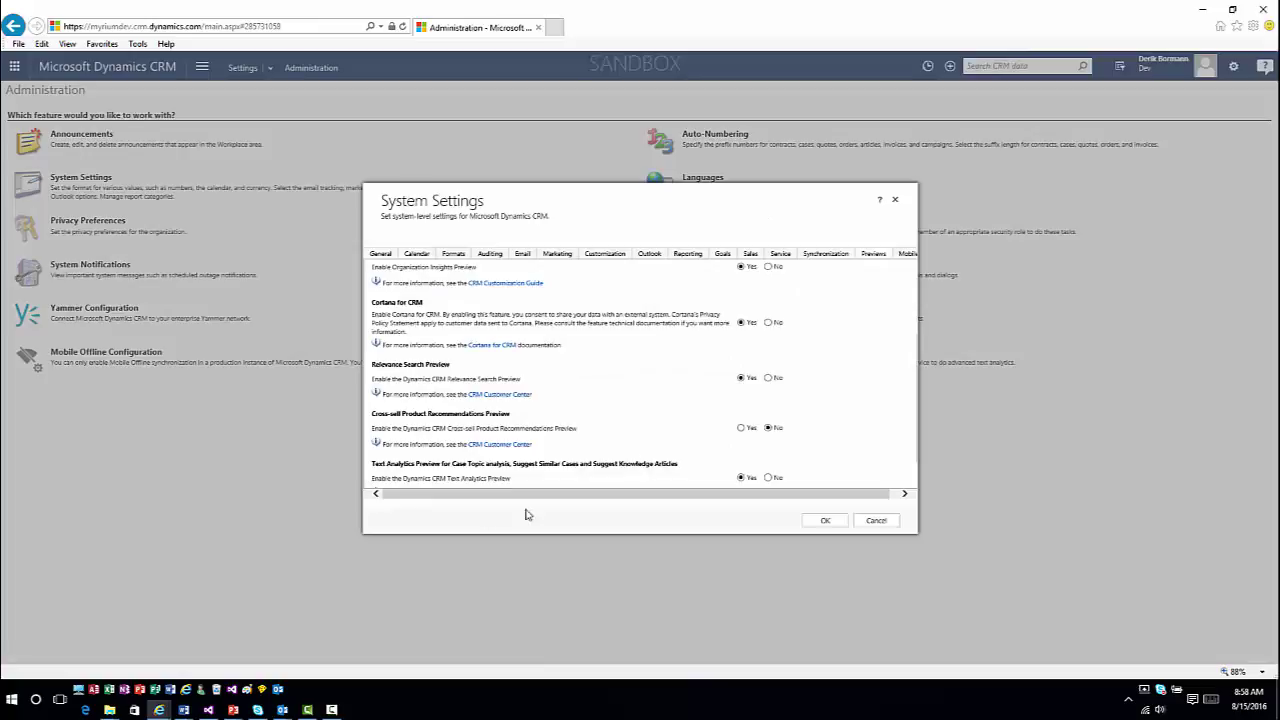
left_click(823, 523)
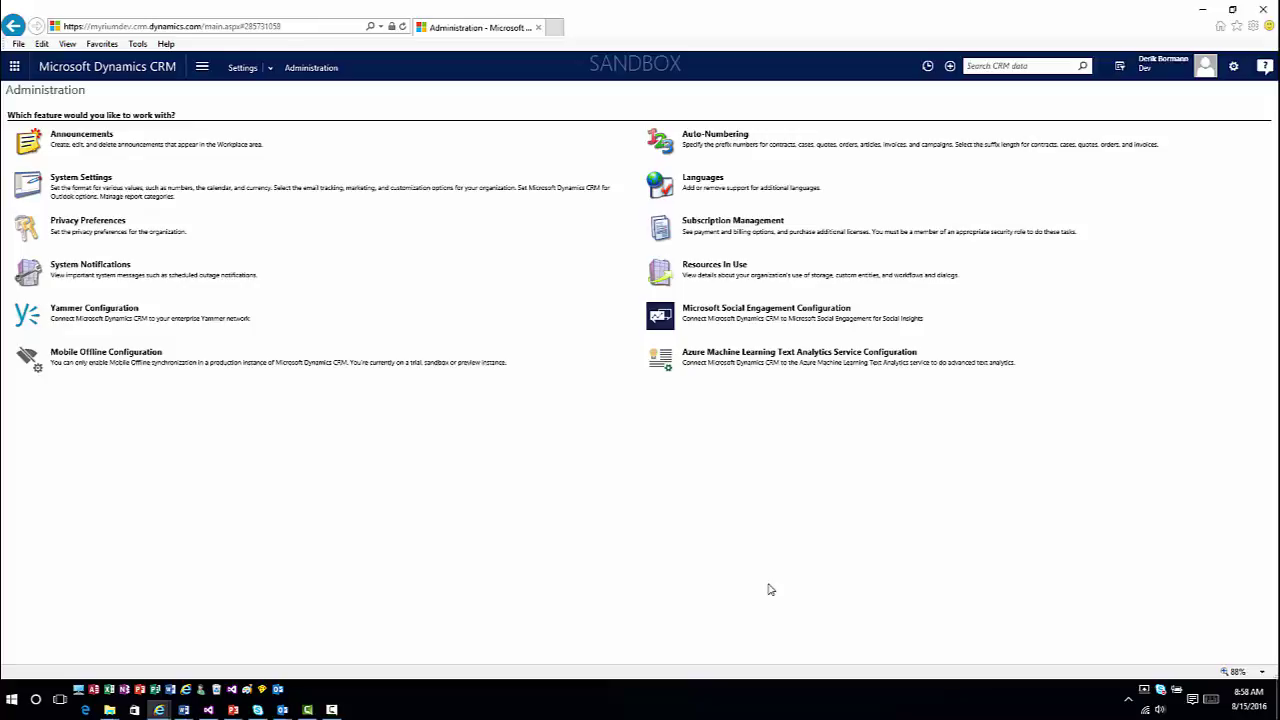
Open the Azure Machine Learning Text Analytics Service Configuration connection record.
left_click(745, 354)
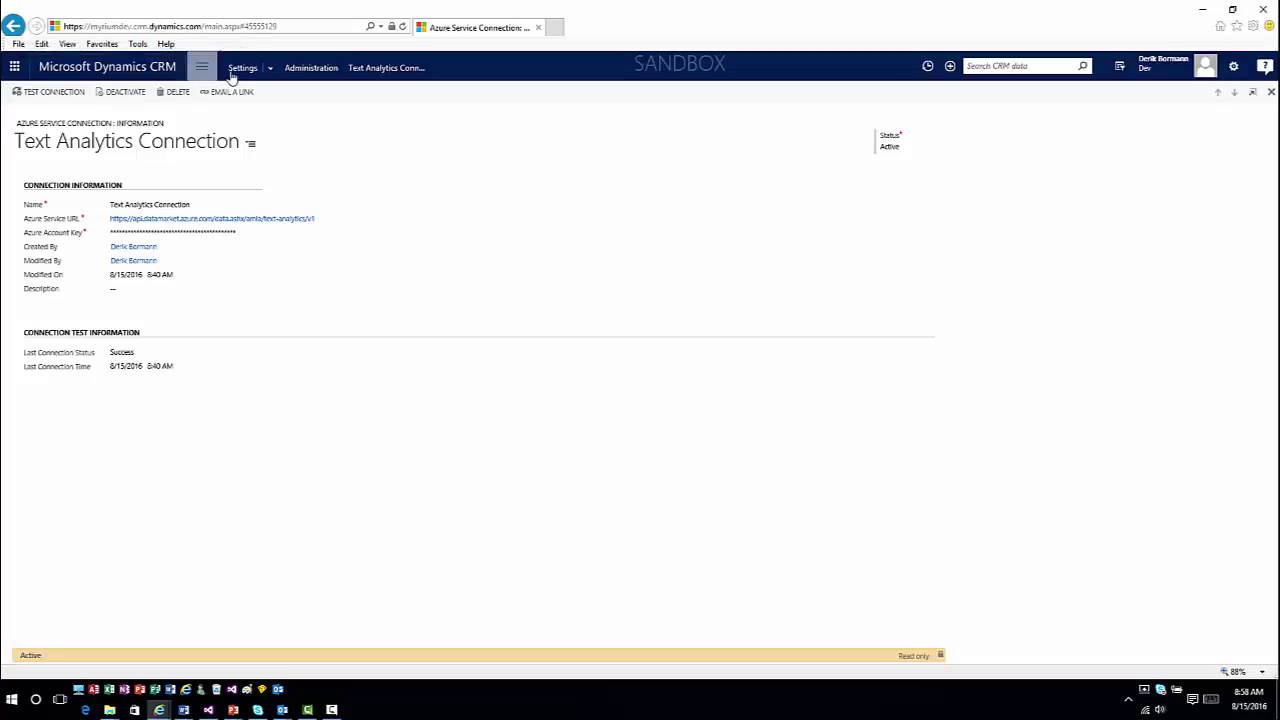
Go to the Service Management settings page, then switch to another open window.
left_click(269, 68)
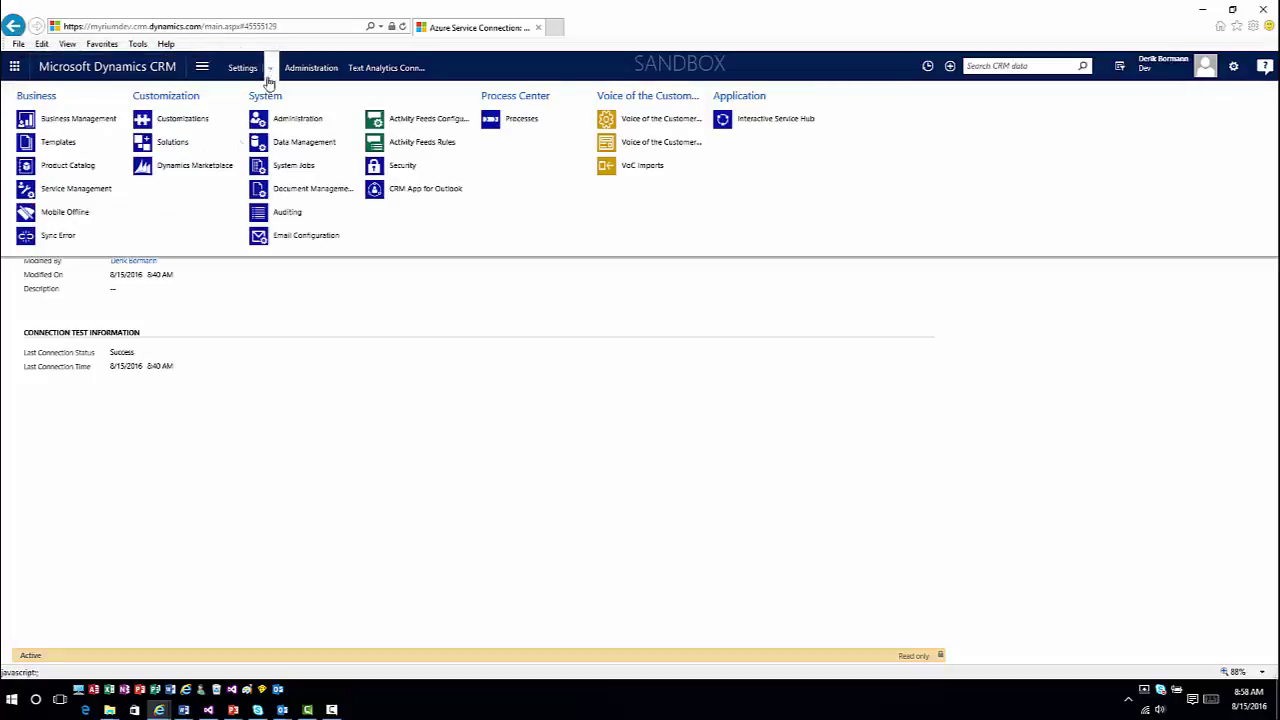
left_click(76, 190)
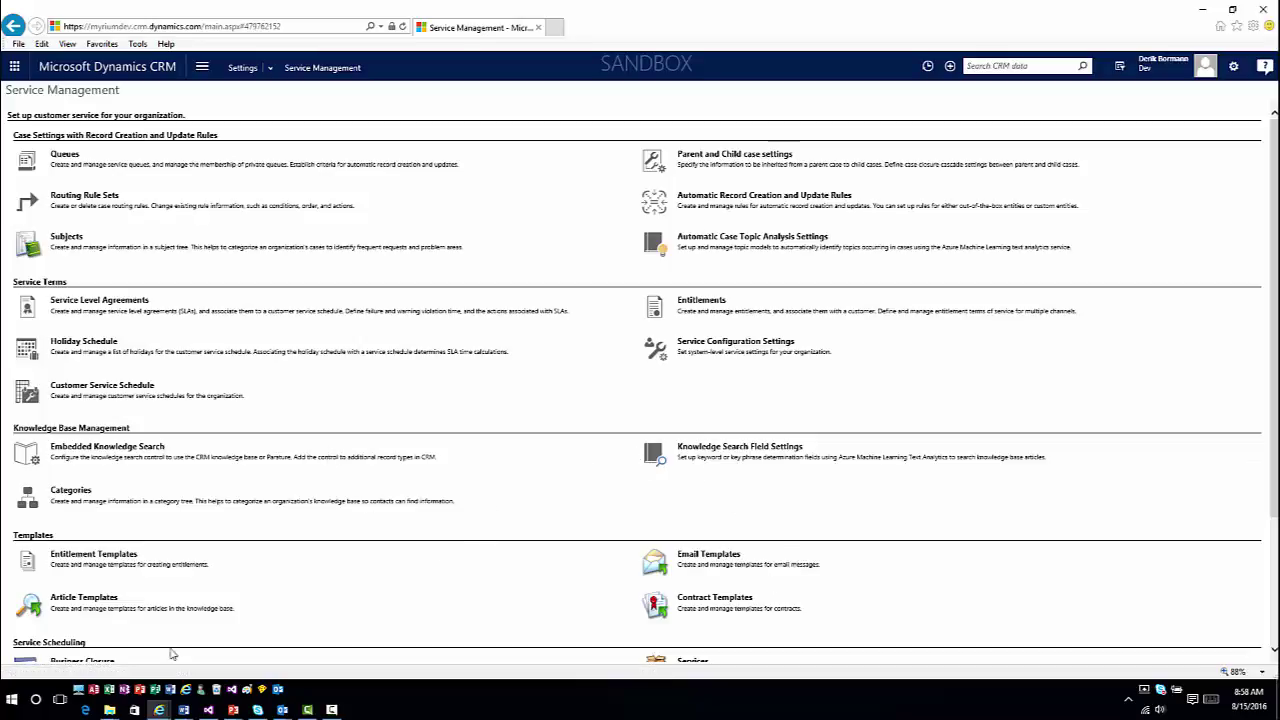
left_click(157, 710)
key("alt+Tab")
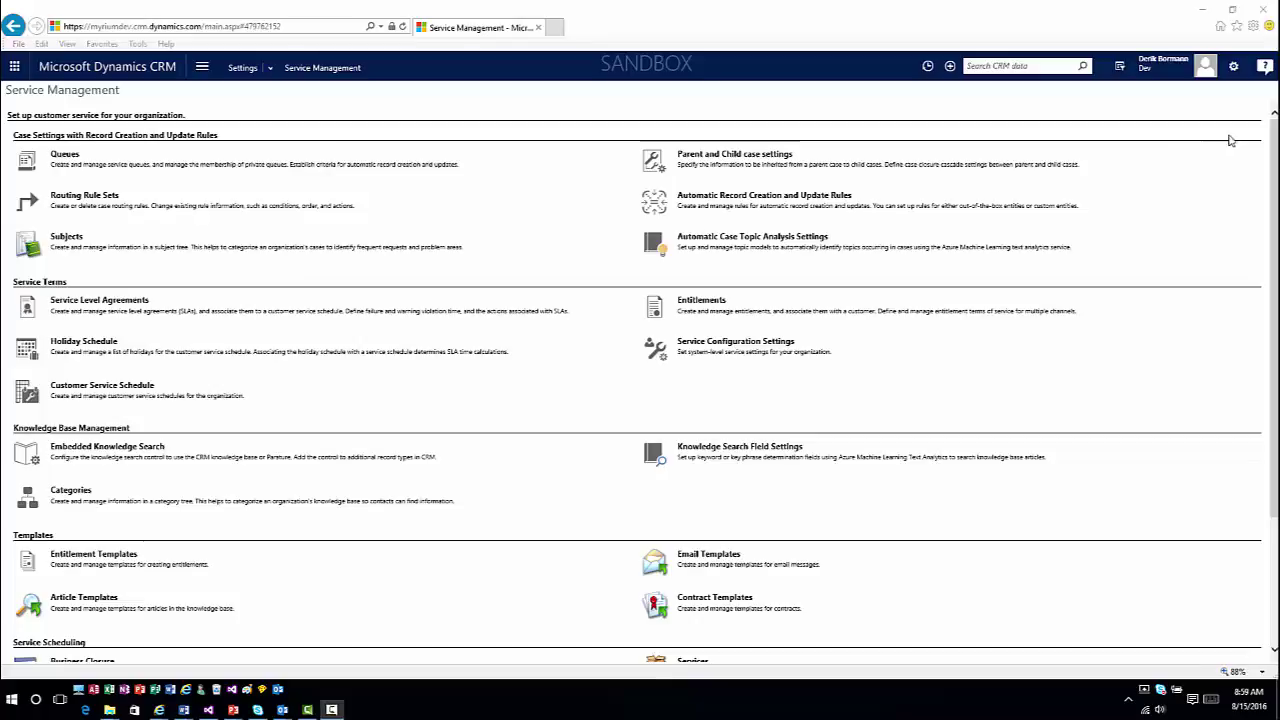
Open Automatic Case Topic Analysis Settings to list all topic models.
left_click(765, 244)
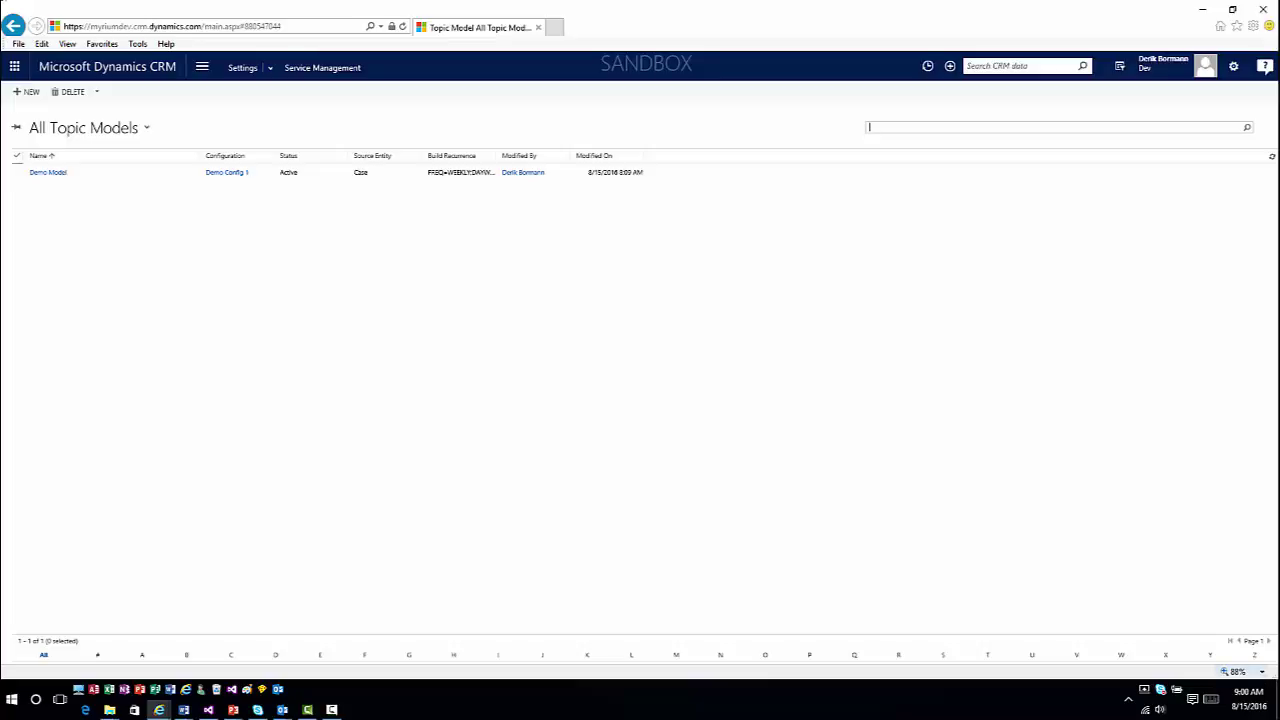
Open the existing Demo Model record to review it.
double_click(144, 175)
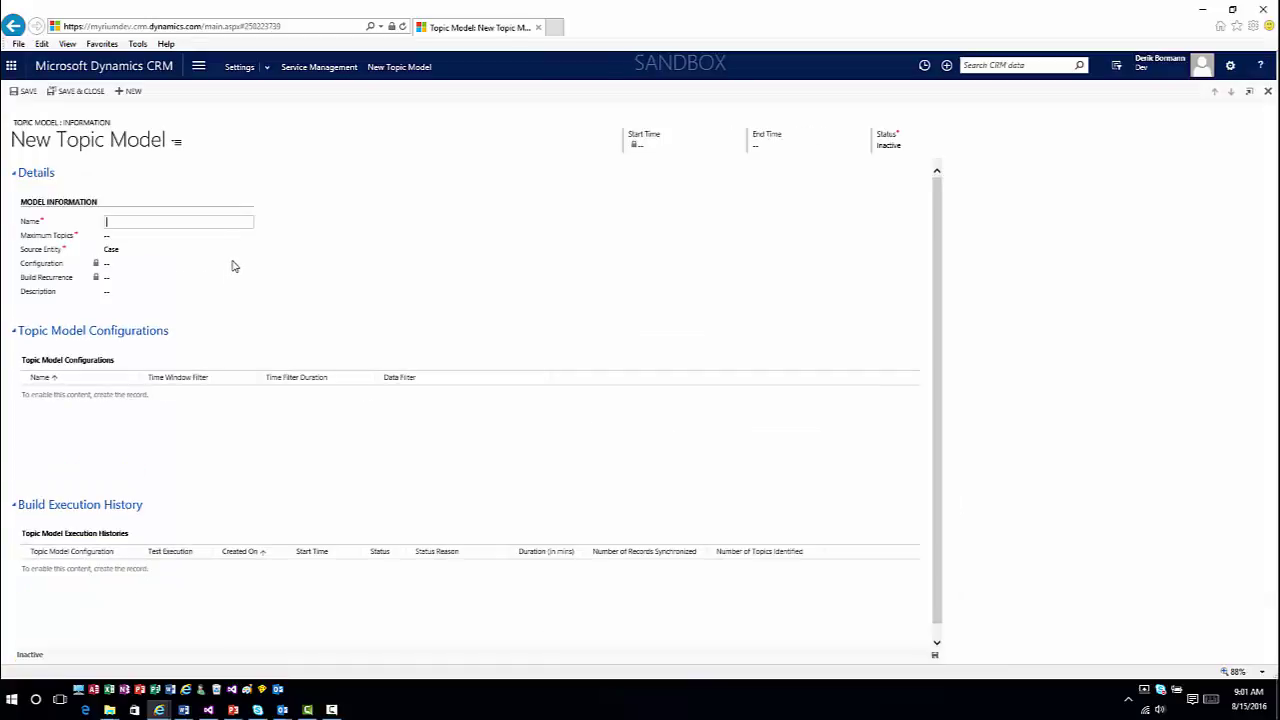
Name the topic model TODDemo, set Maximum Topics to 55 on Case, and save it.
type("TopicDemo")
key("Tab")
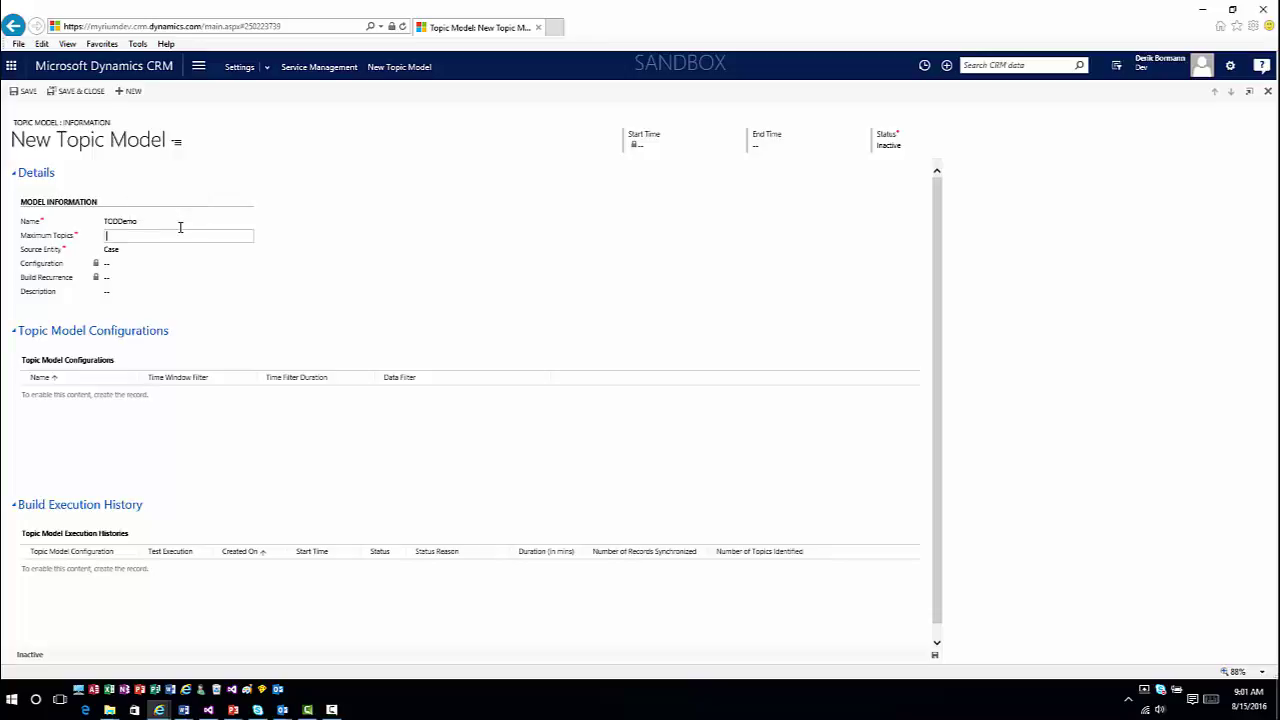
type("55")
key("Tab")
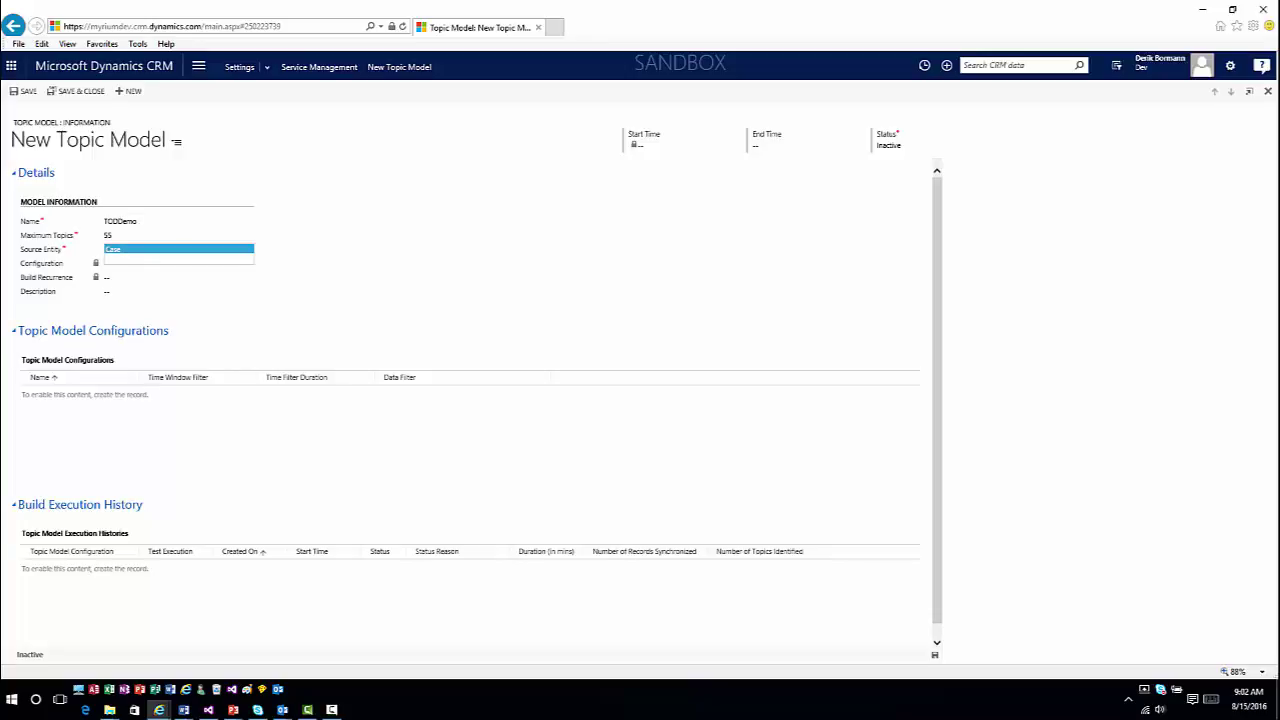
left_click(110, 298)
left_click(24, 91)
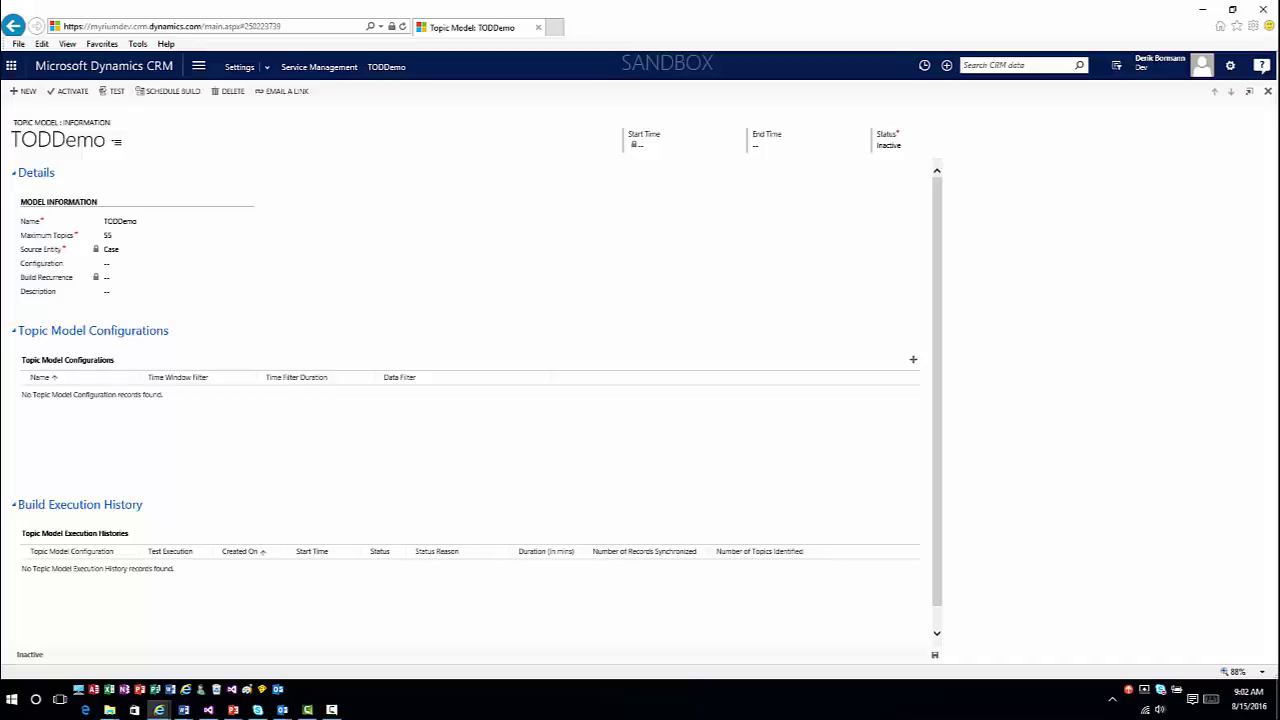
Add a new configuration to the topic model named TODDemoModel.
left_click(913, 361)
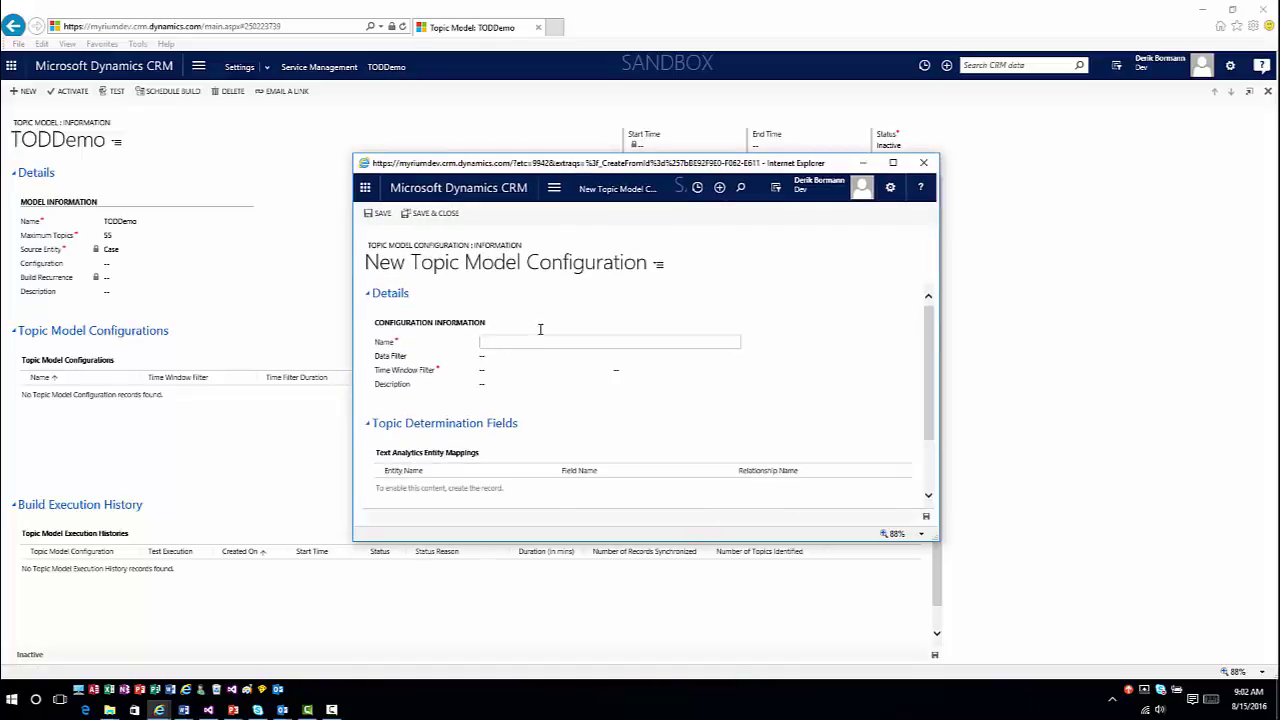
type("TODDemoModel")
key("Tab")
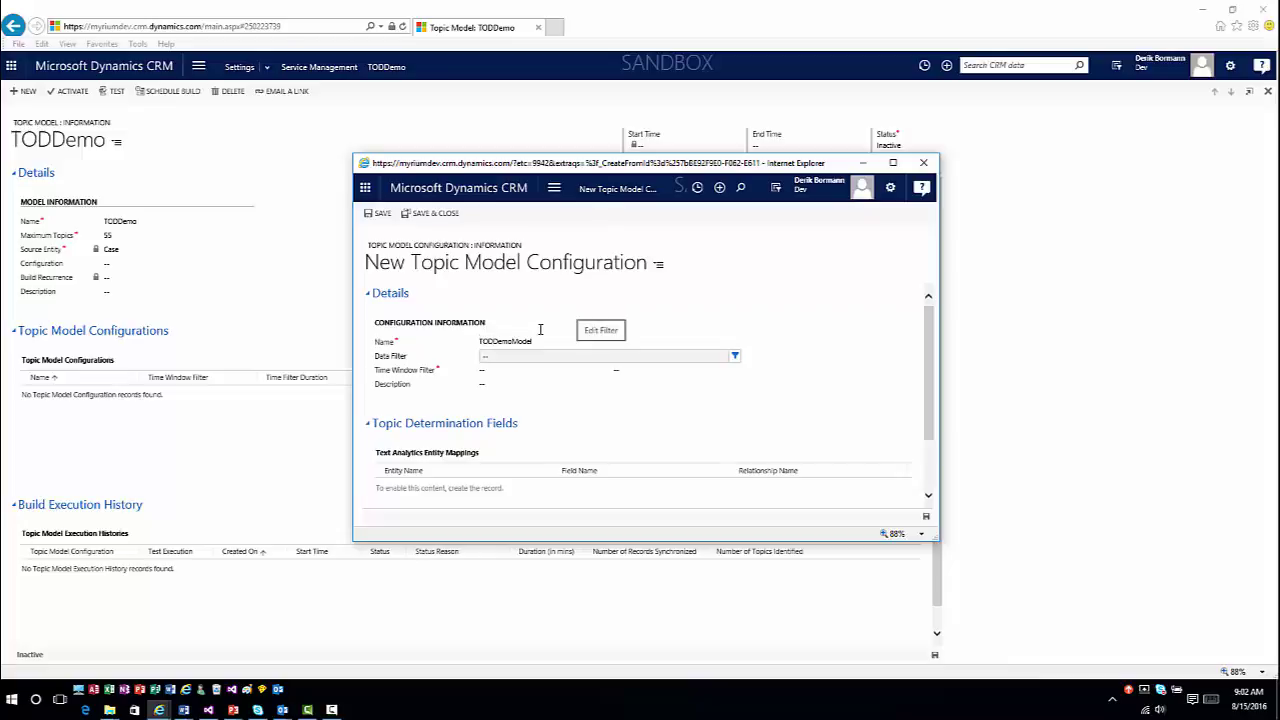
Set the data filter's time window to Last N Days with 14 days.
left_click(735, 358)
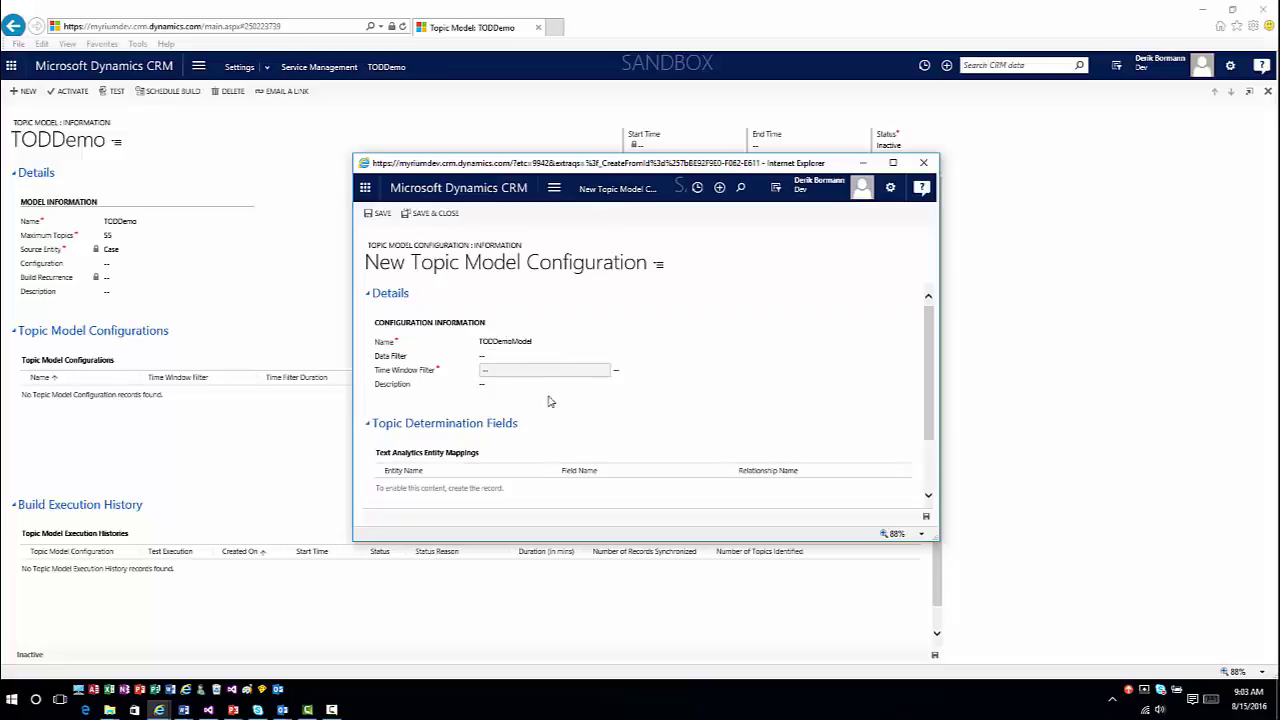
left_click(510, 378)
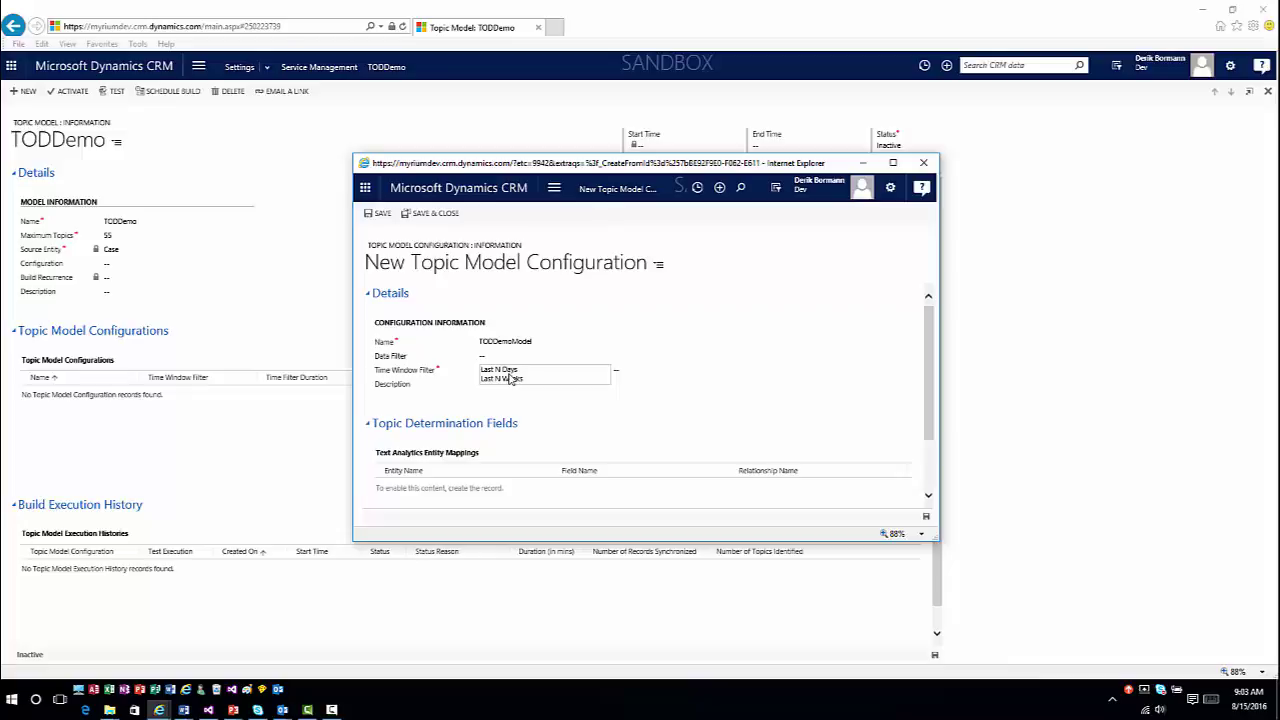
left_click(536, 370)
left_click(684, 372)
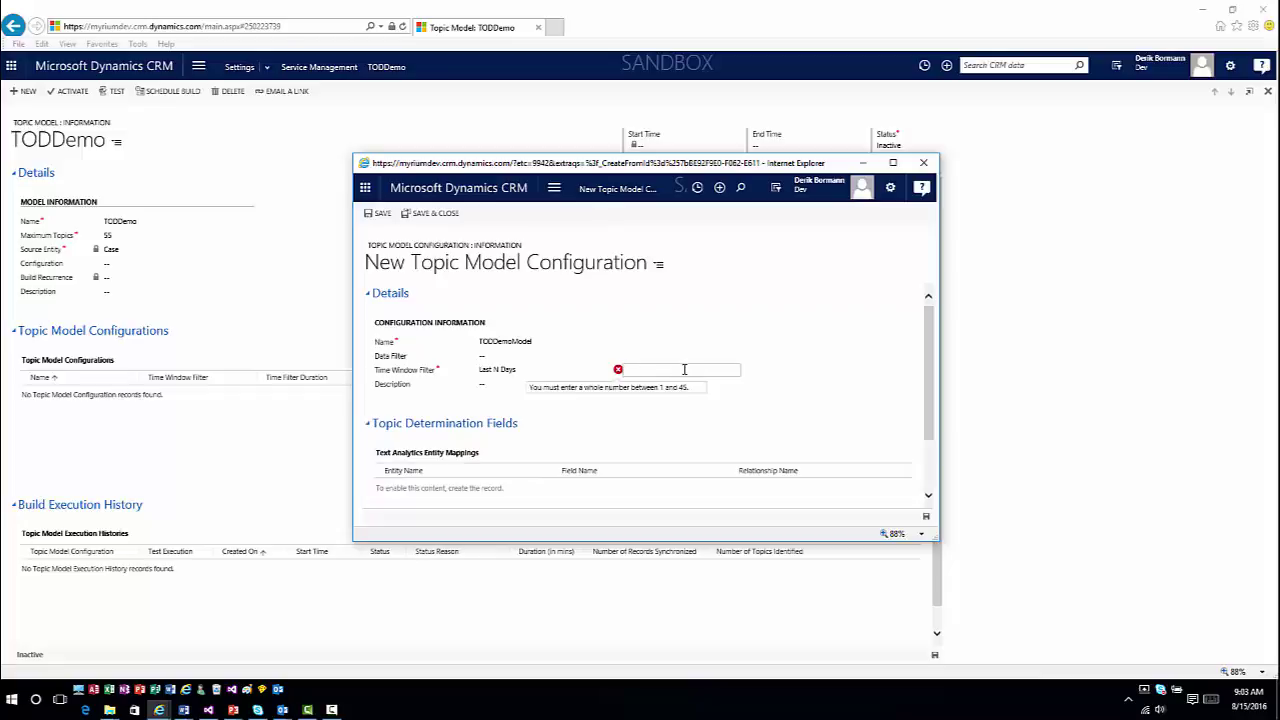
type("14")
key("Tab")
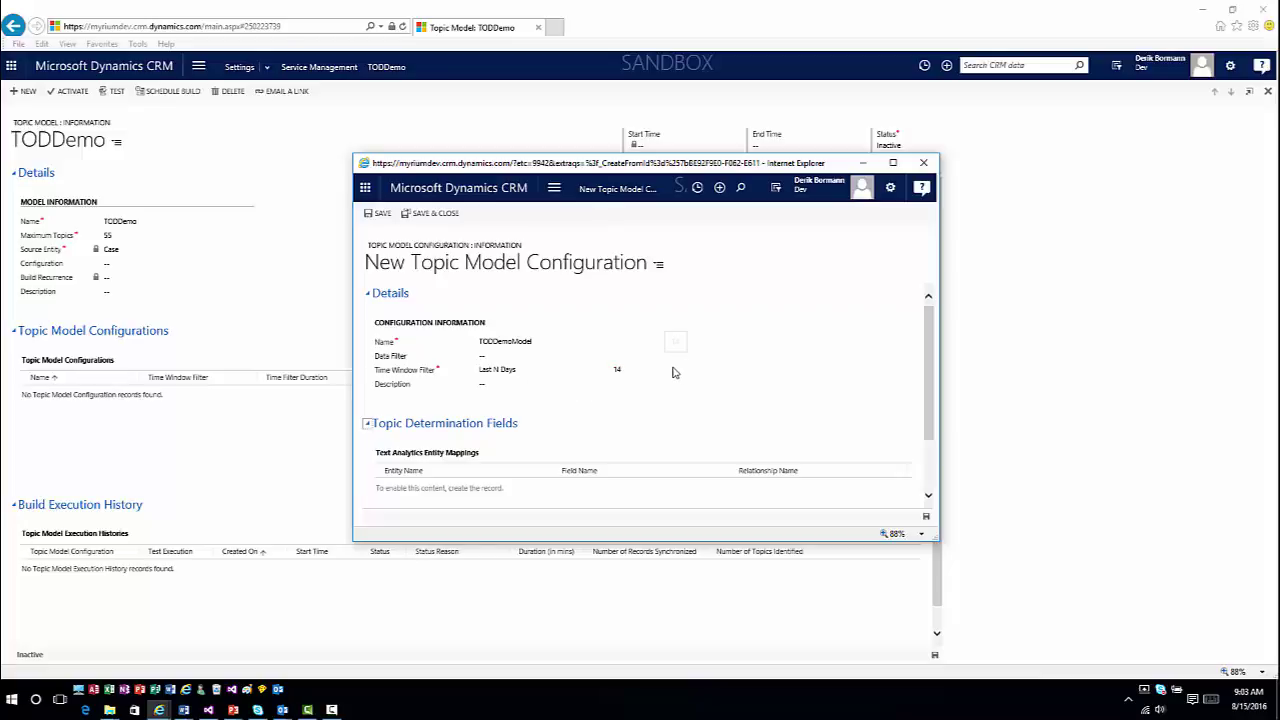
scroll(670, 373, "down", 1)
scroll(670, 373, "down", 1)
scroll(670, 373, "up", 1)
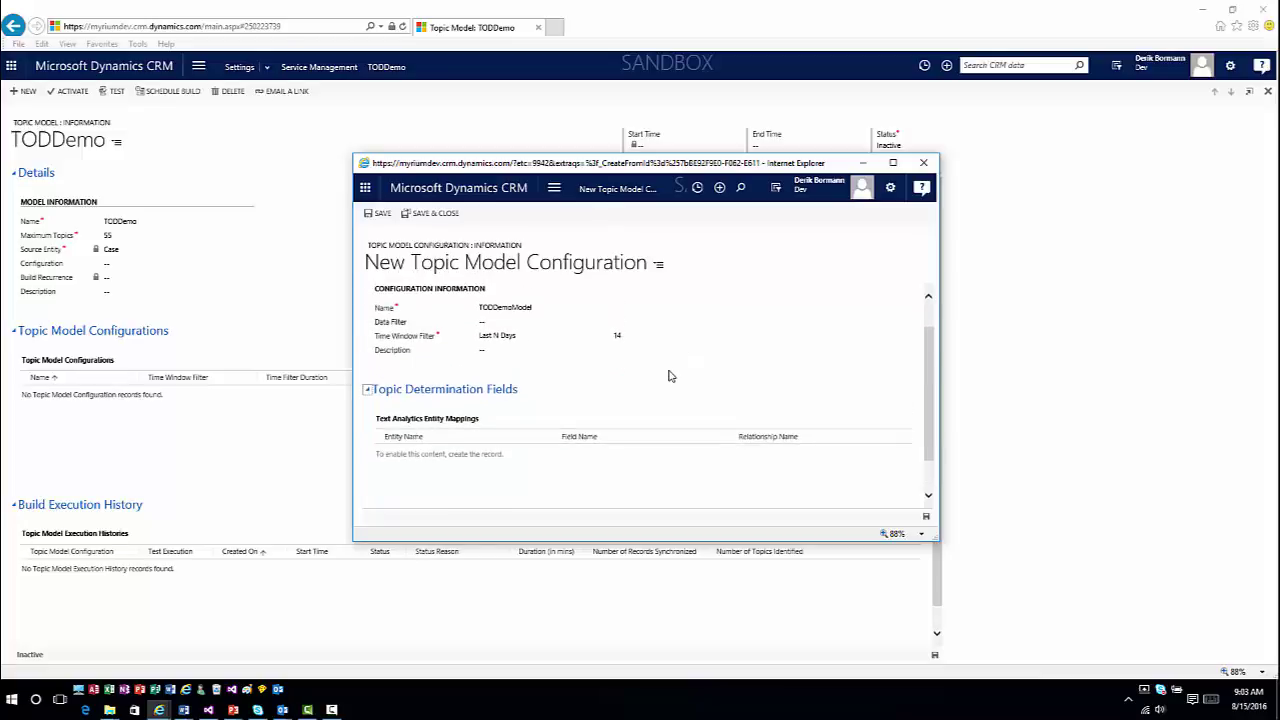
Save the TODDemoModel configuration and enlarge its window to show the entity mappings.
left_click(380, 216)
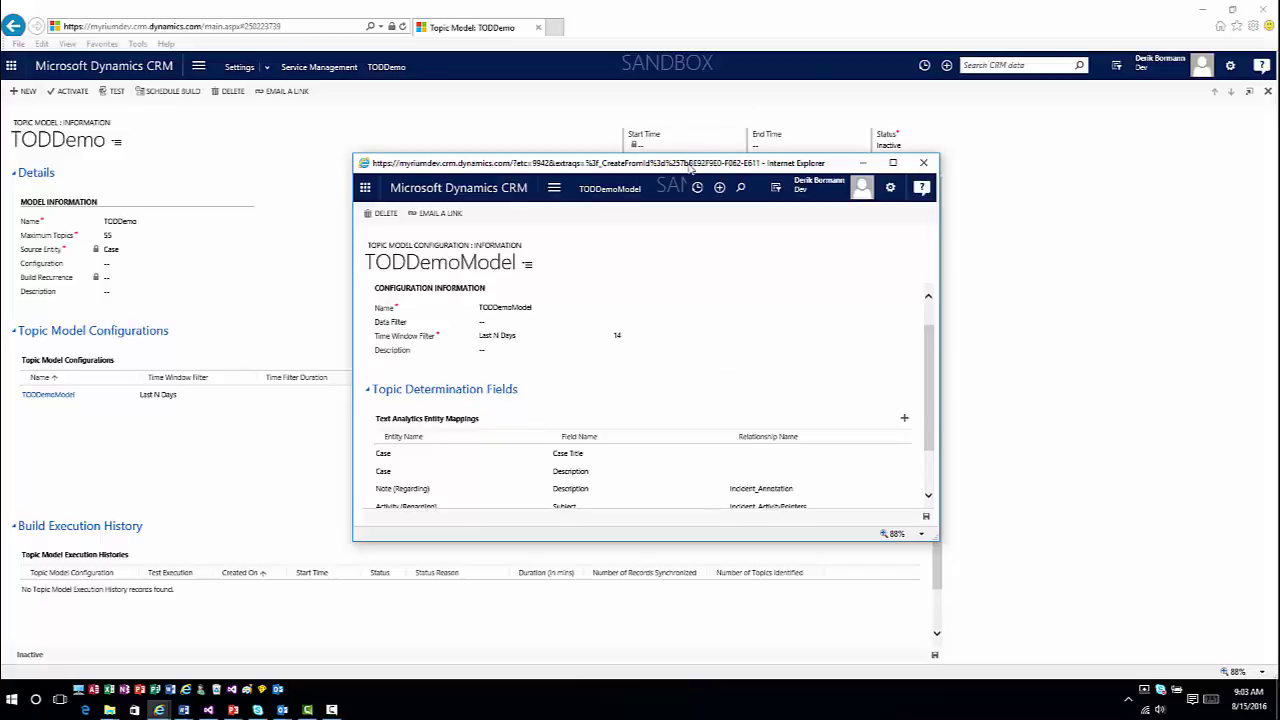
left_click_drag(689, 155, 689, 103)
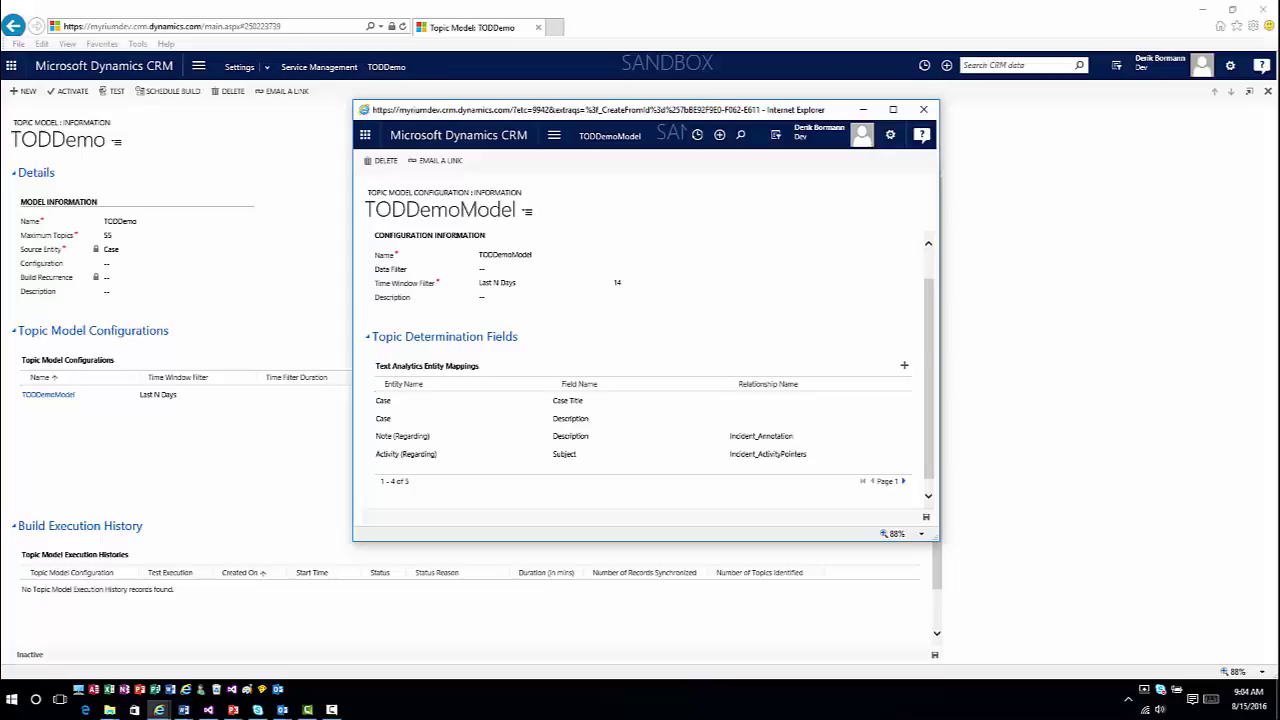
scroll(557, 406, "down", 1)
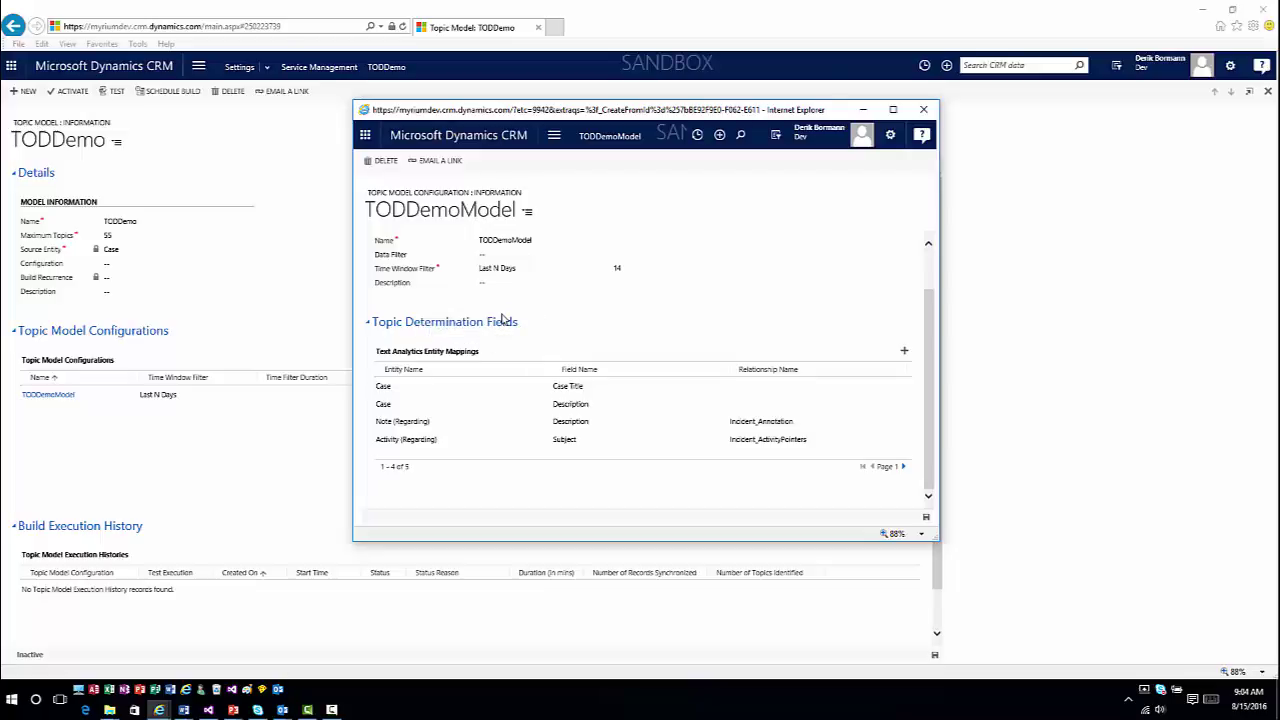
Close the configuration window and open TODDemo's recurring build schedule.
left_click(925, 110)
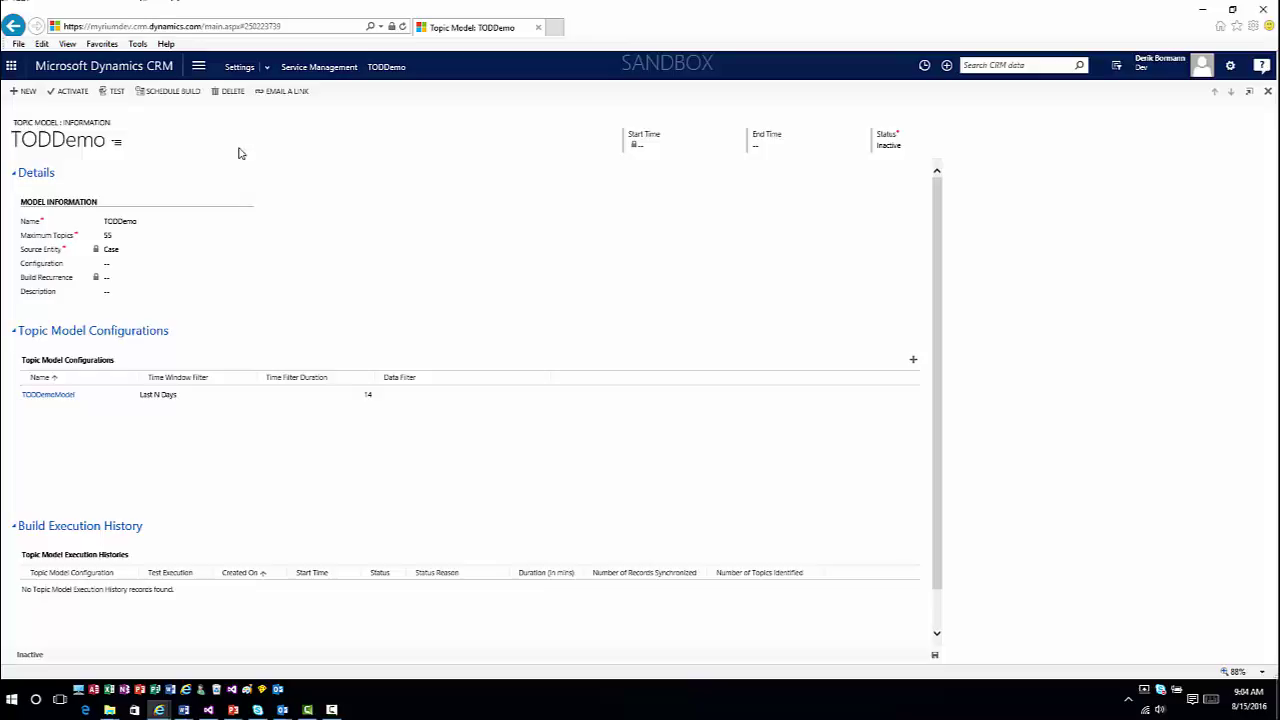
left_click(189, 93)
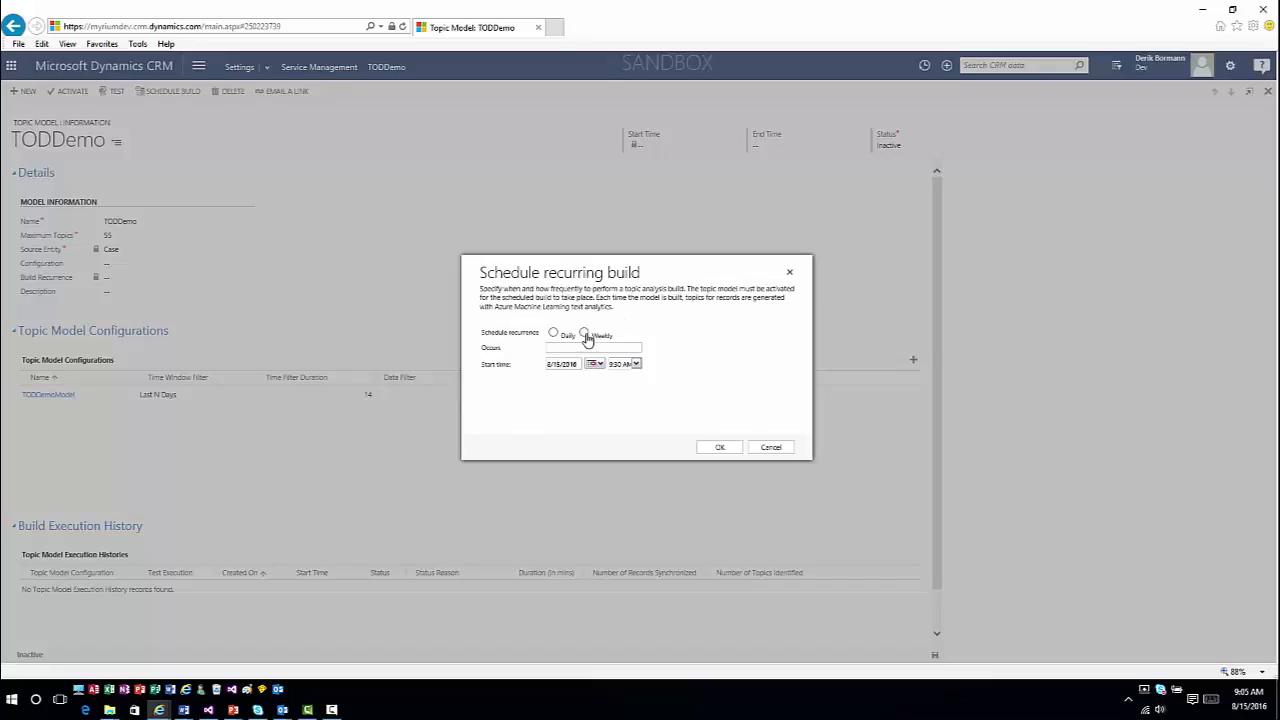
Set TODDemo's build recurrence to Weekly, every week, on Monday, and confirm.
left_click(585, 334)
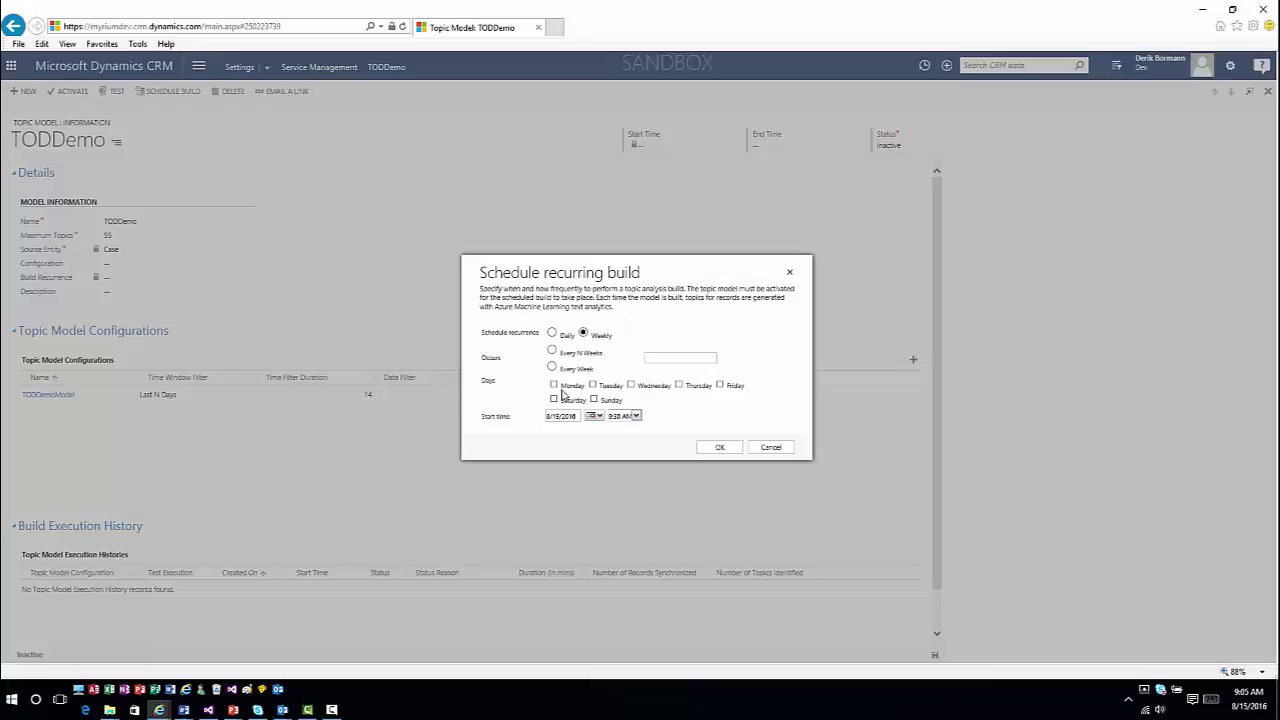
left_click(551, 367)
left_click(554, 385)
left_click(718, 448)
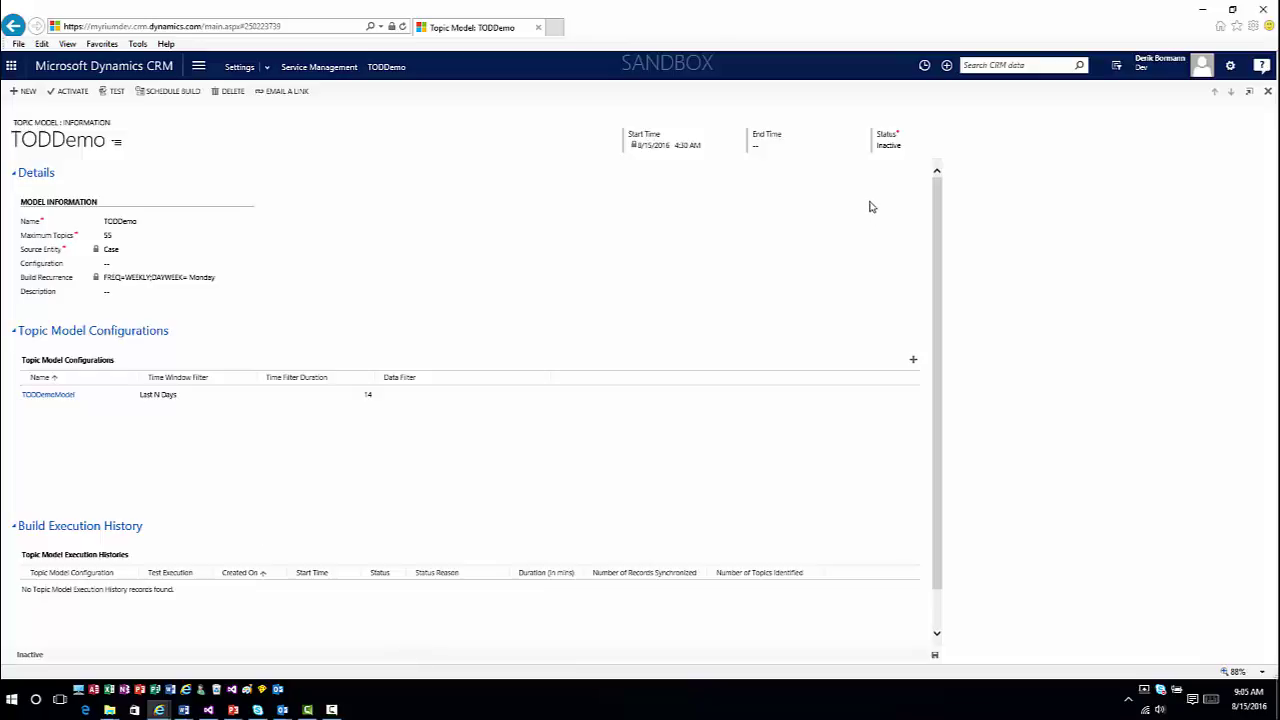
Close the TODDemo form and run an immediate build of the Demo Model, confirming it.
left_click(1269, 91)
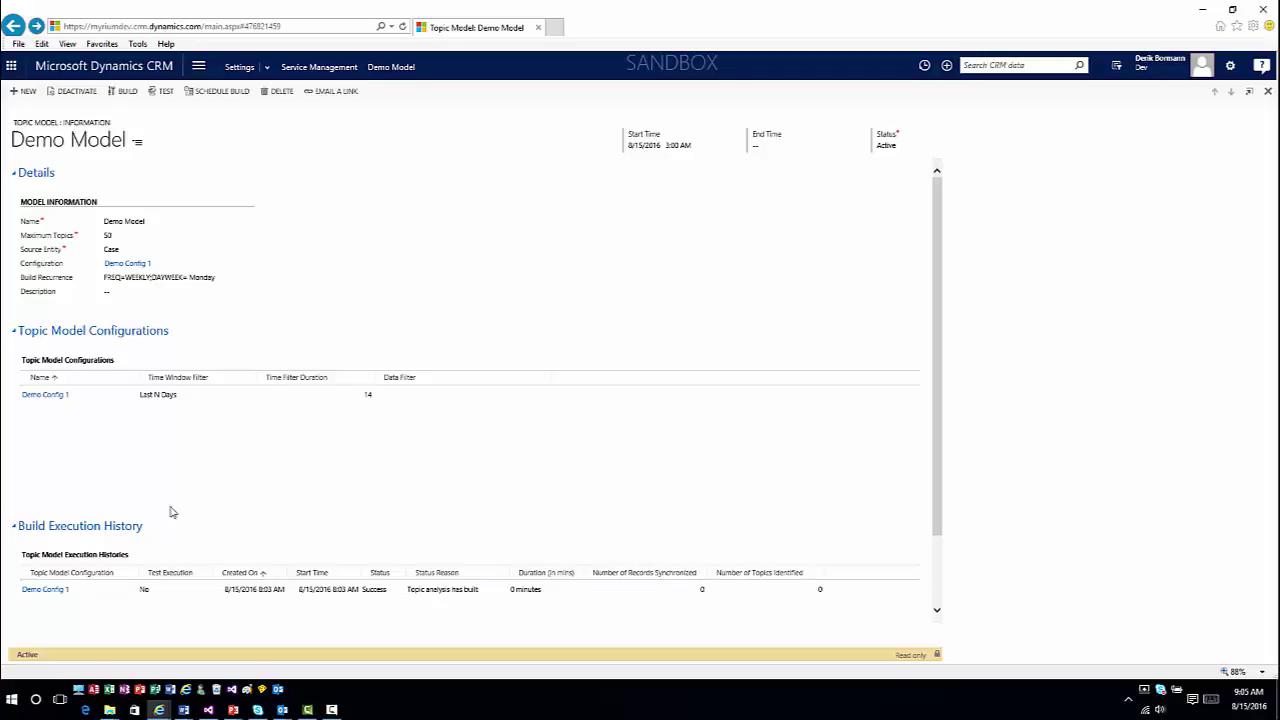
left_click(127, 93)
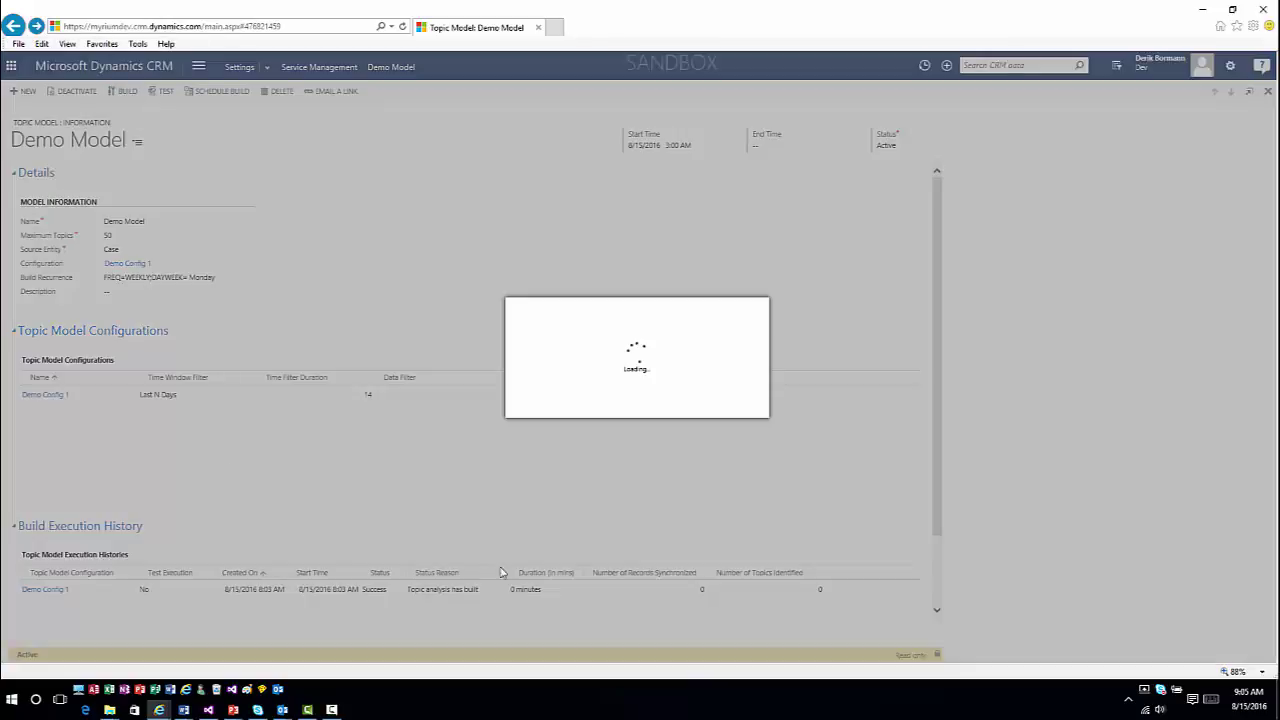
left_click(679, 405)
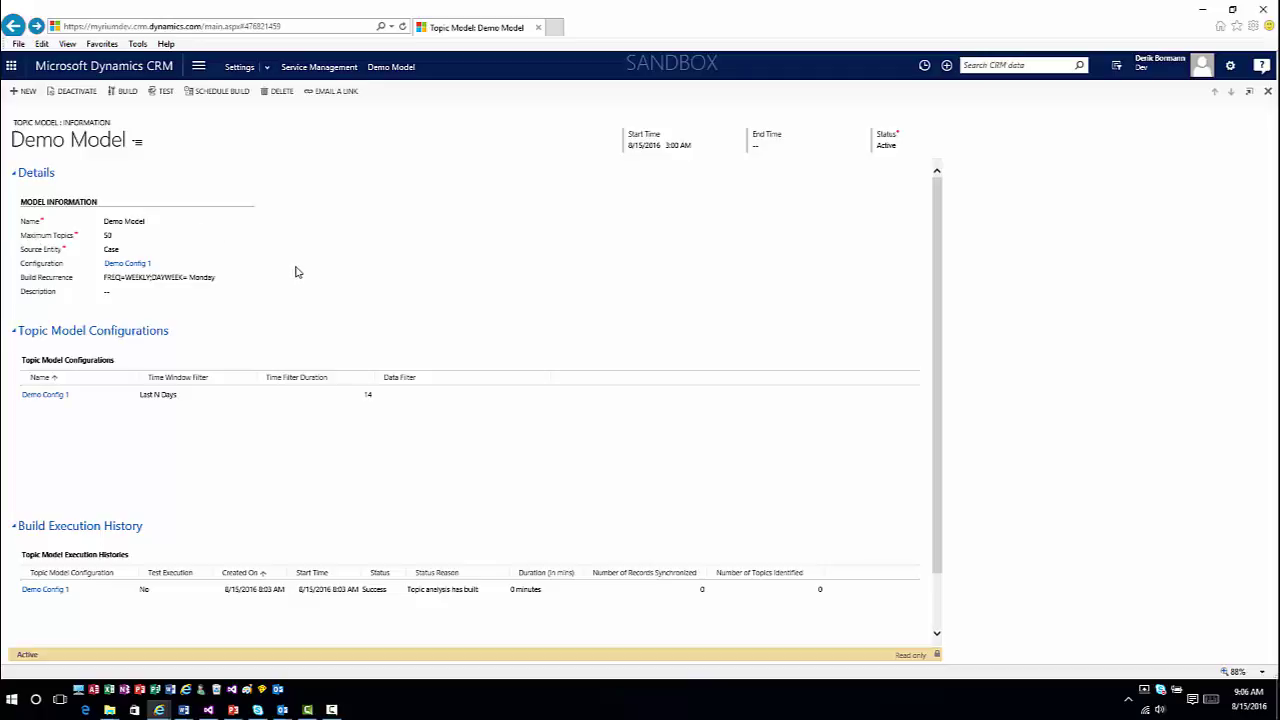
Go to the Service area's Cases list.
left_click(200, 68)
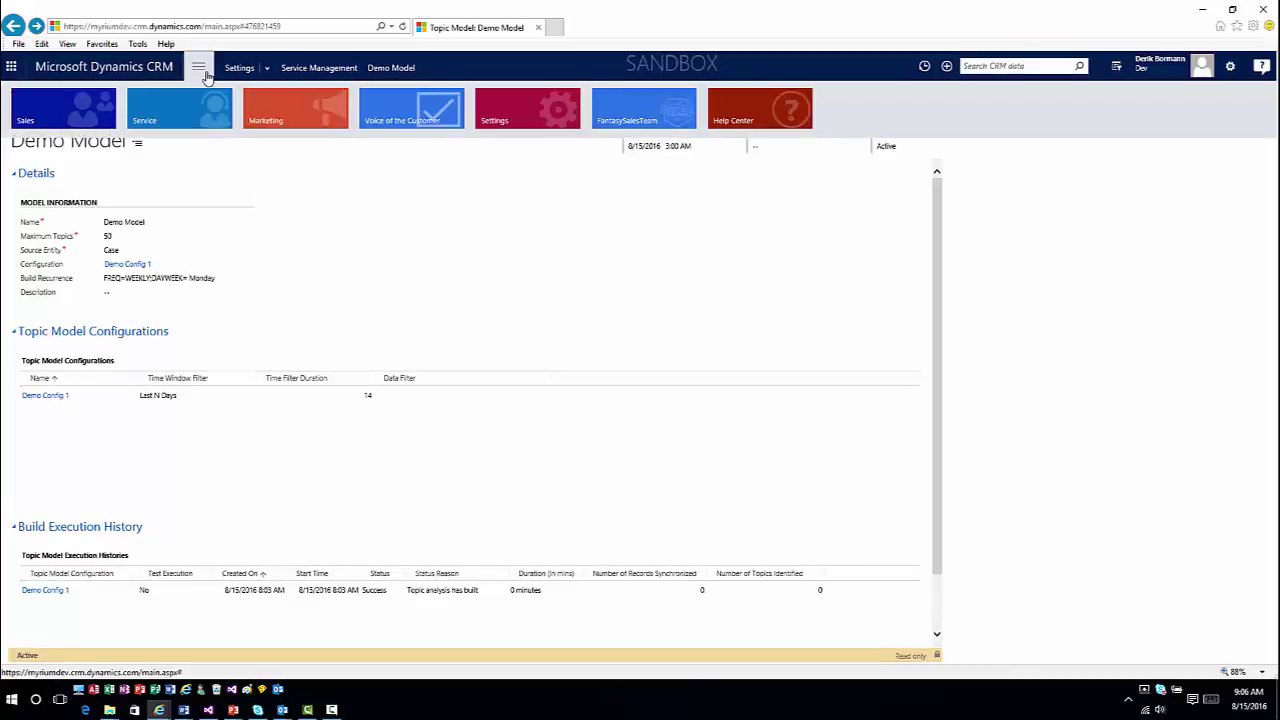
left_click(199, 102)
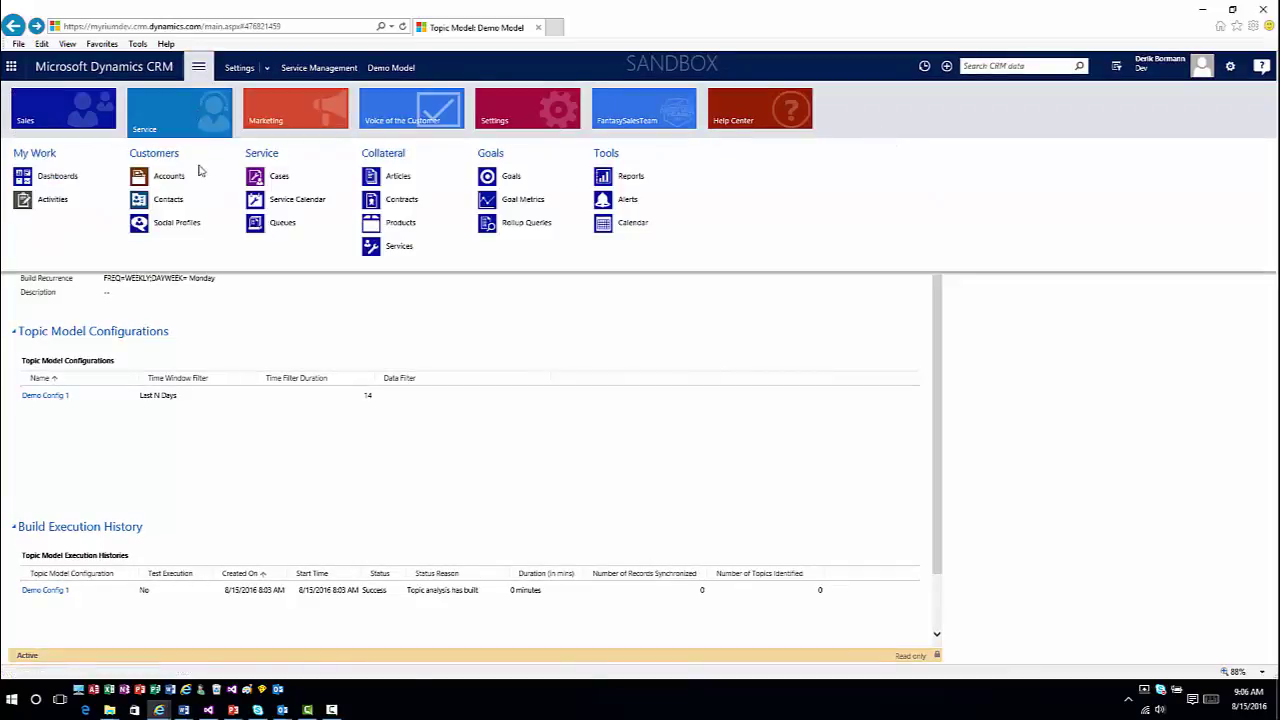
left_click(313, 184)
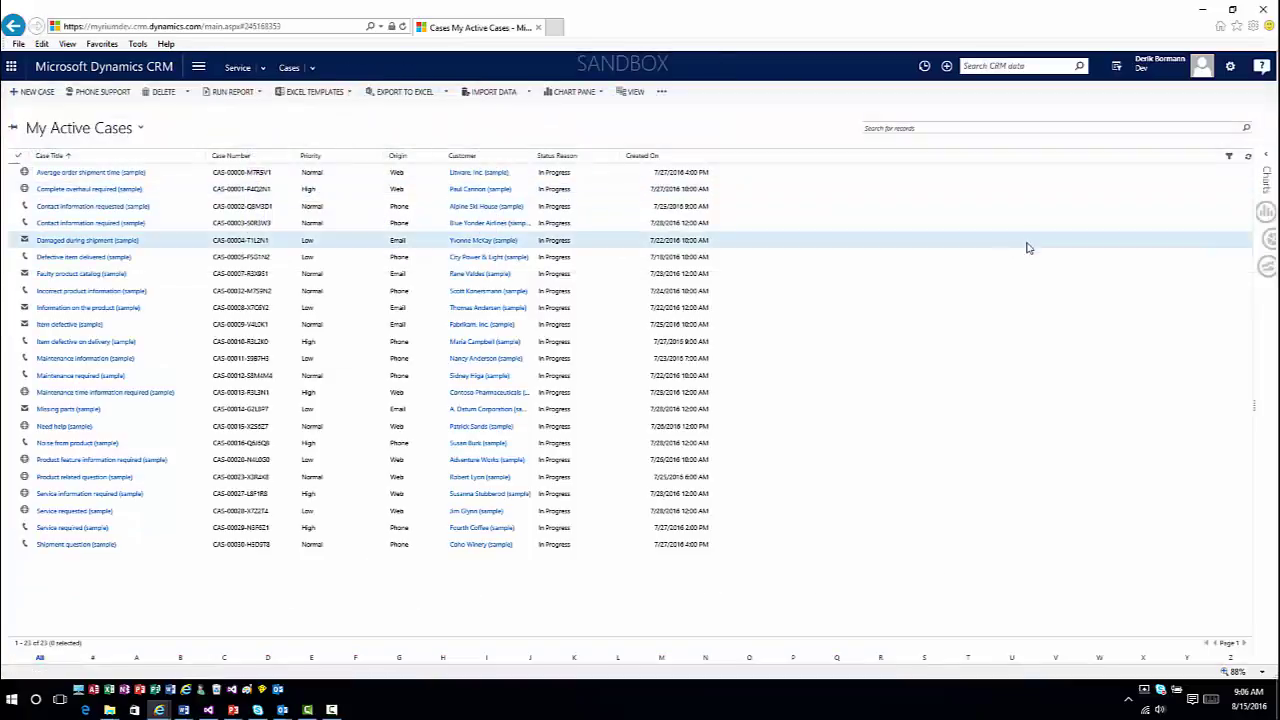
Show the charts pane beside the case list and switch it to the Case Topics chart.
left_click(1265, 164)
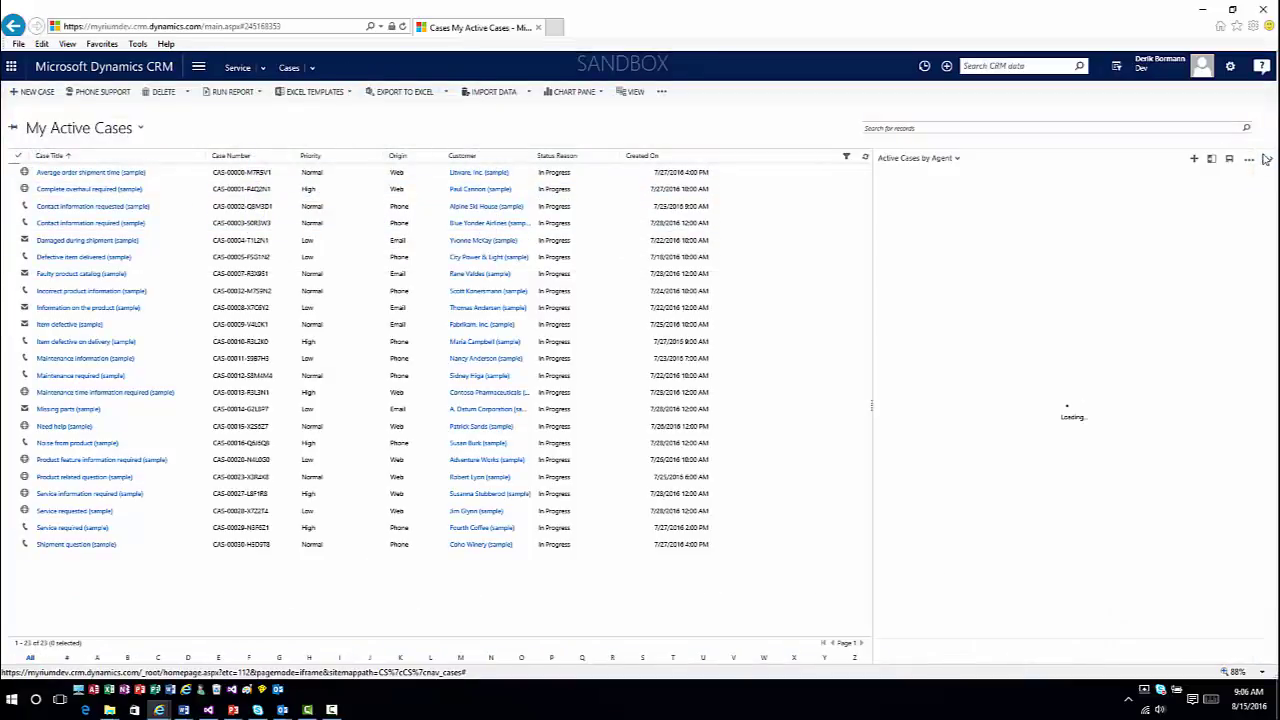
left_click(956, 160)
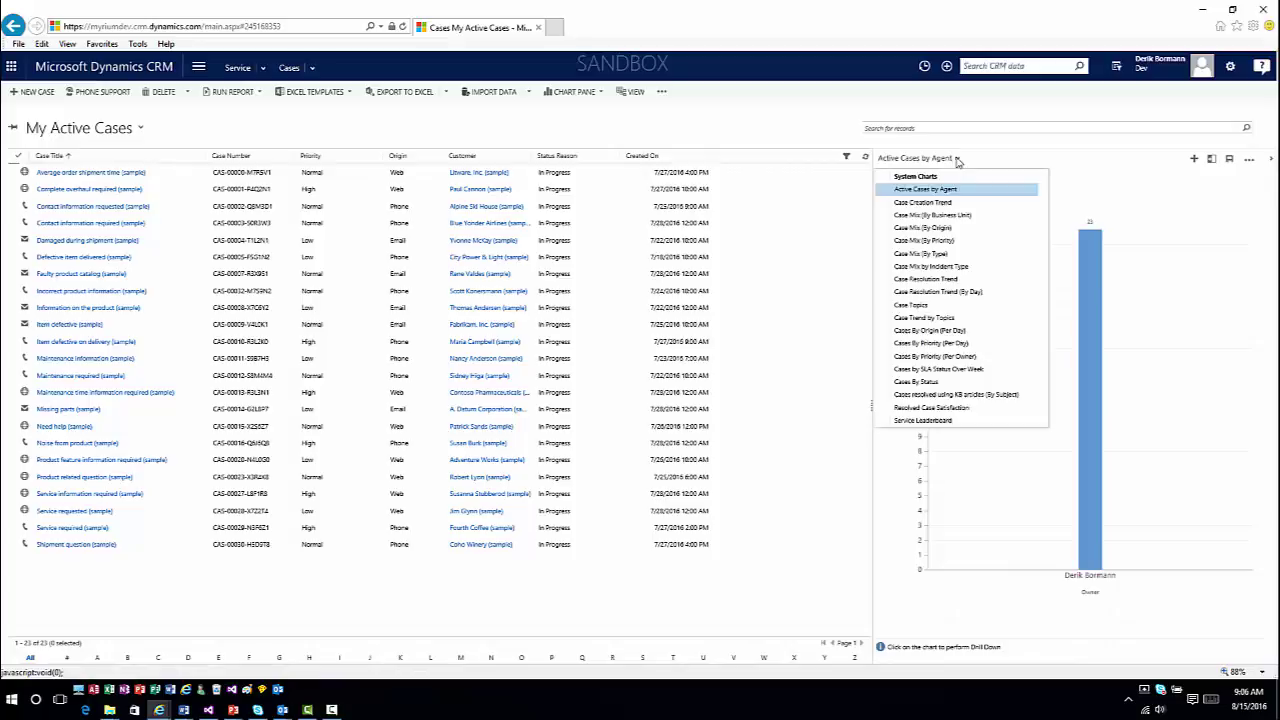
left_click(976, 307)
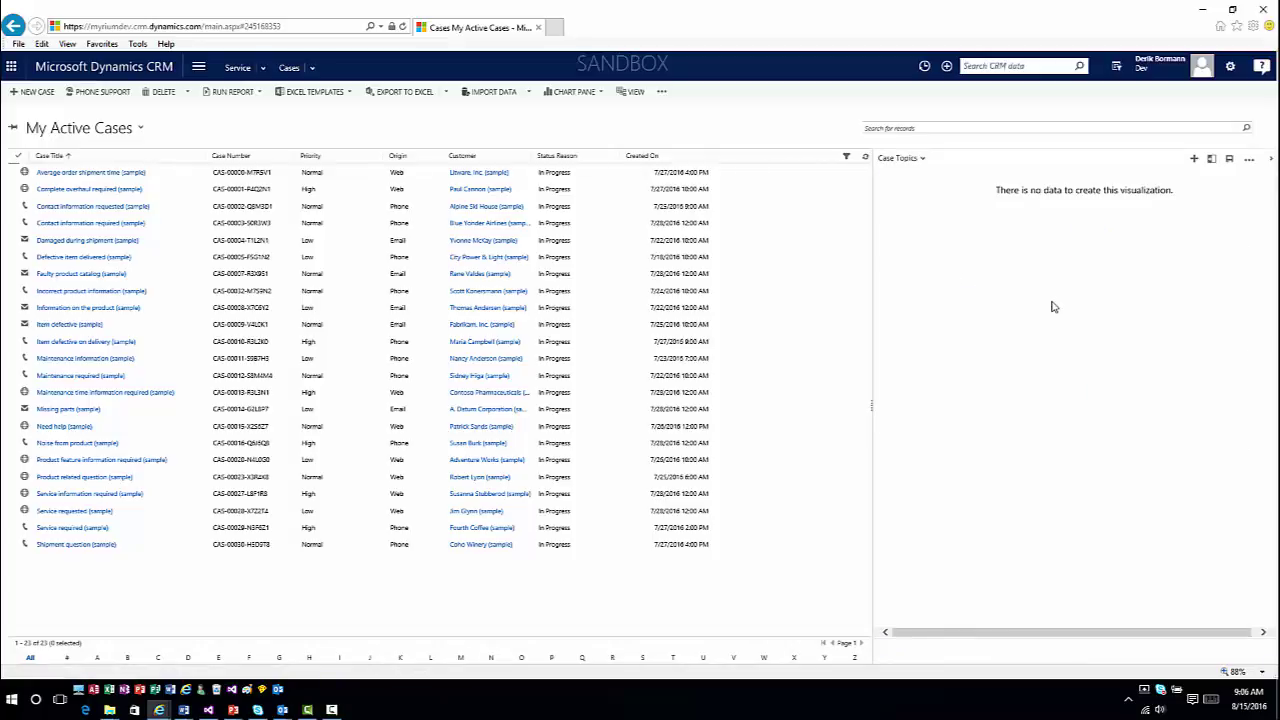